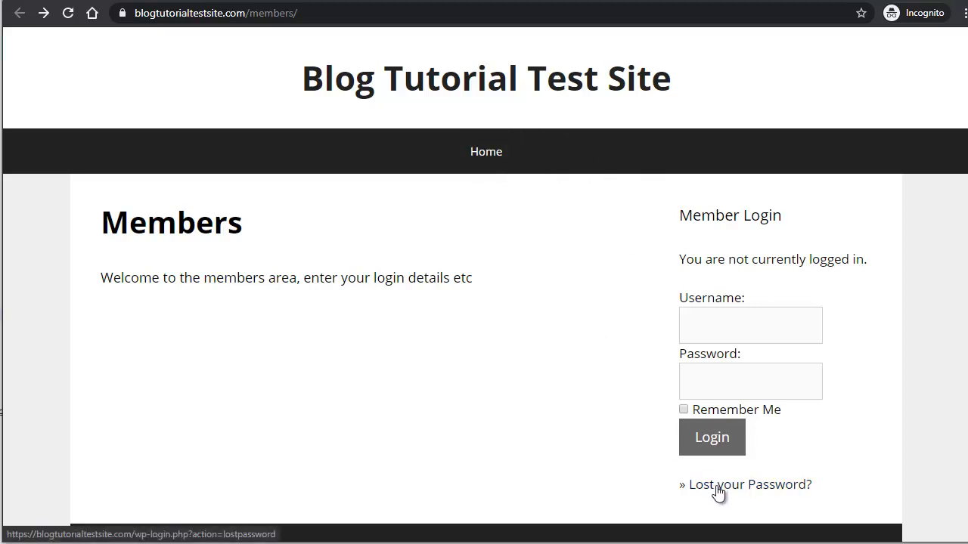
Step: Scroll down the Members page to review the Member Login form
{"action": "scroll", "coordinate": [745, 397], "scroll_direction": "down", "scroll_amount": 1}
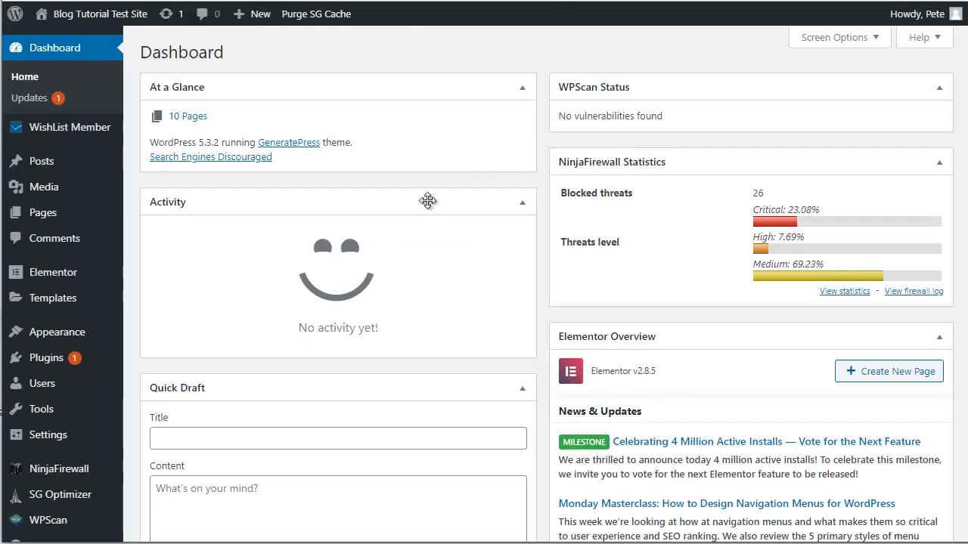
Step: Add the Join page to Main Menu and save the menu
{"action": "mouse_move", "coordinate": [49, 341]}
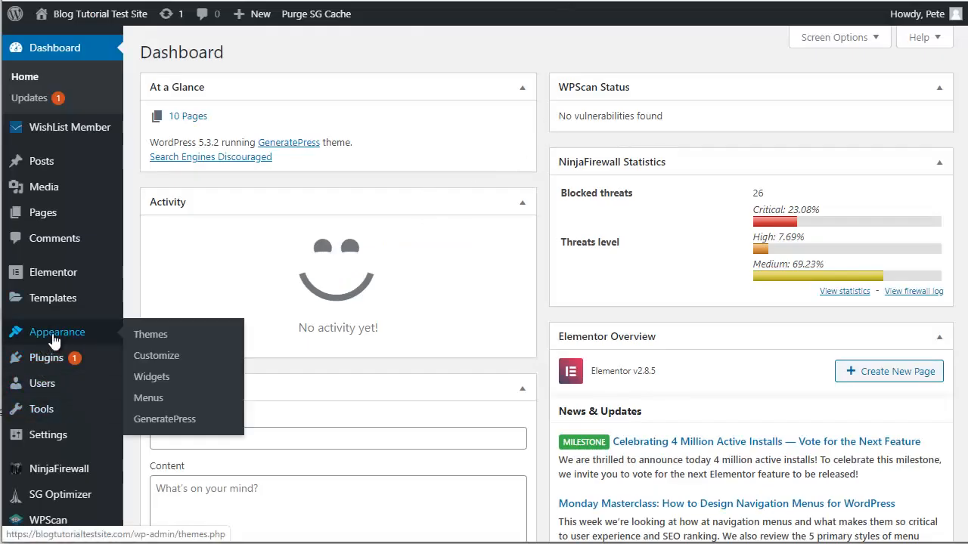
{"action": "left_click", "coordinate": [161, 398]}
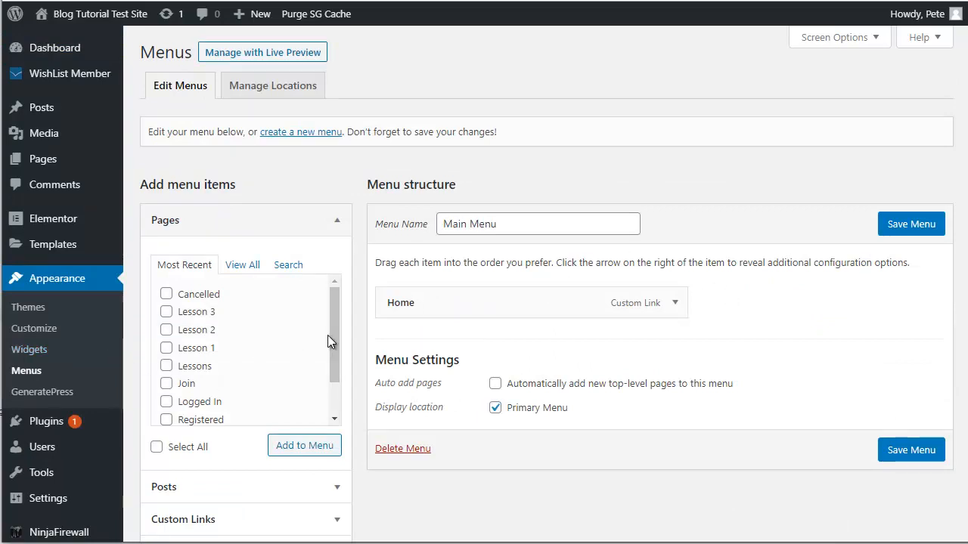
{"action": "left_click", "coordinate": [167, 384]}
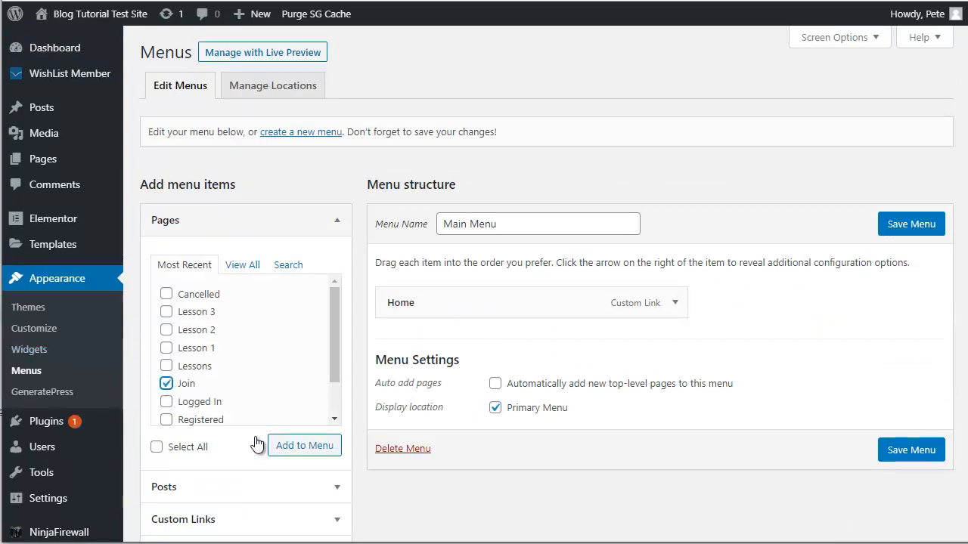
{"action": "left_click", "coordinate": [306, 447]}
{"action": "left_click", "coordinate": [907, 227]}
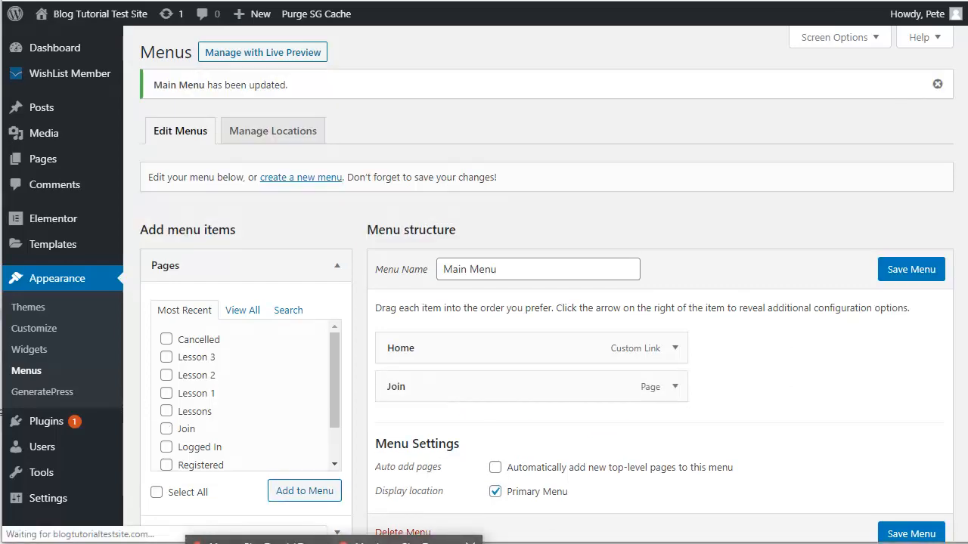
Step: Reload the logged-out Members page to confirm Join appears beside Home
{"action": "left_click", "coordinate": [408, 540]}
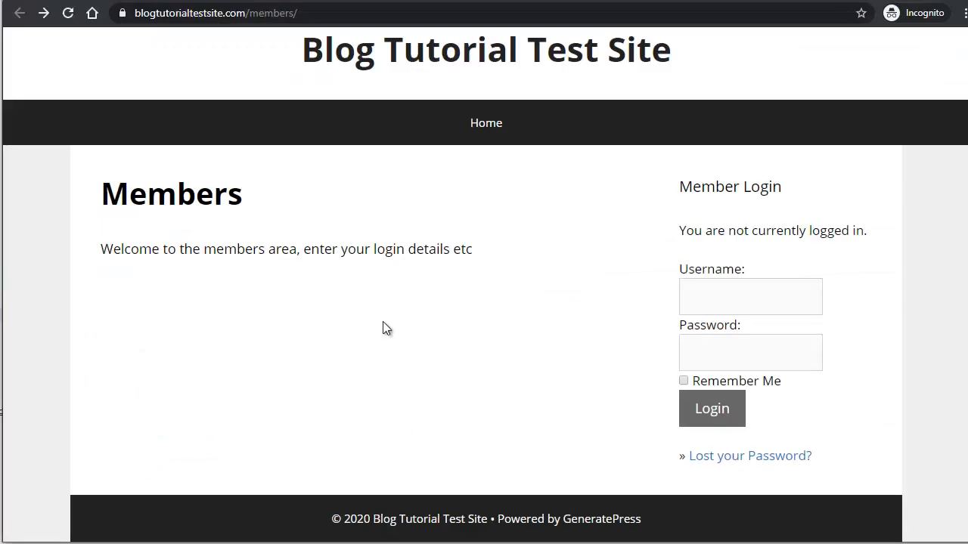
{"action": "left_click", "coordinate": [67, 13]}
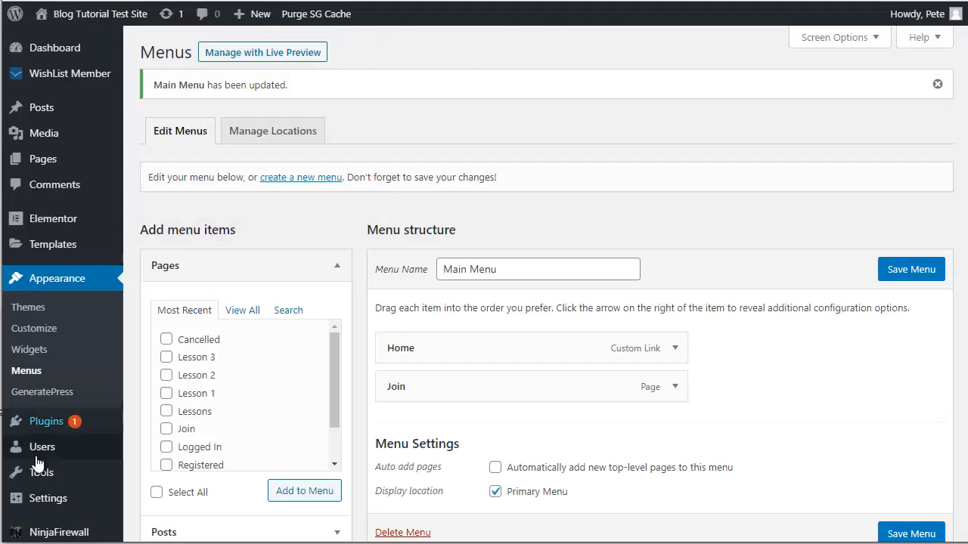
{"action": "mouse_move", "coordinate": [43, 498]}
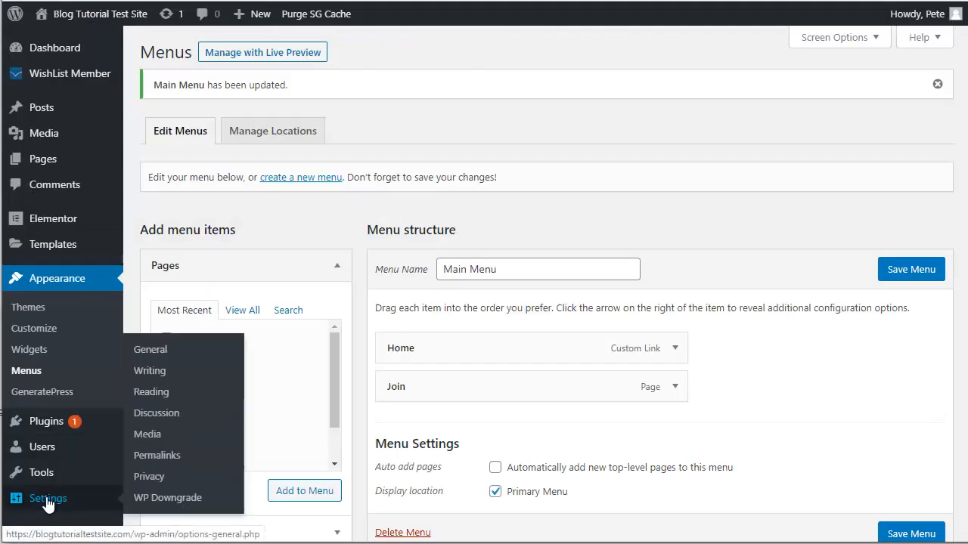
Step: Set the homepage to the static Join page in Reading Settings, then return to Menus
{"action": "left_click", "coordinate": [151, 391]}
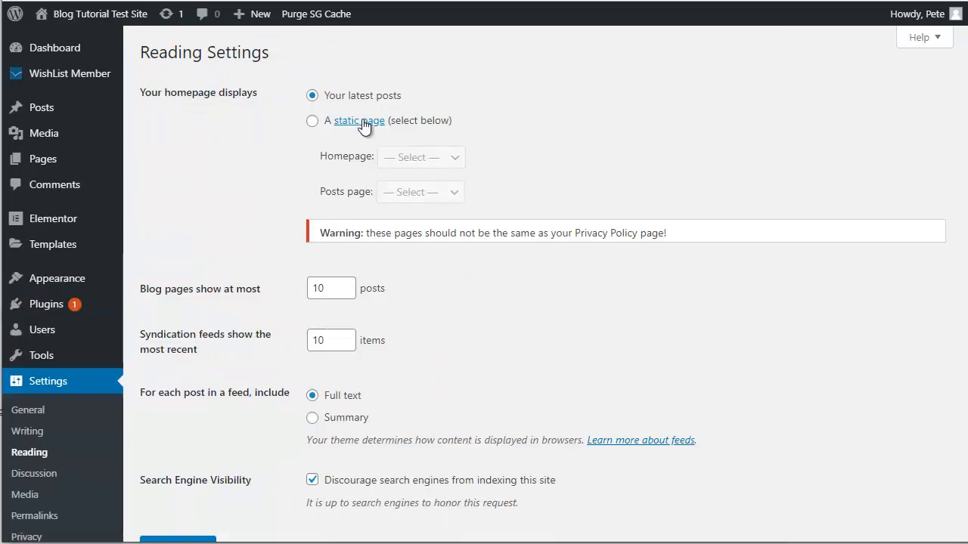
{"action": "left_click", "coordinate": [312, 121]}
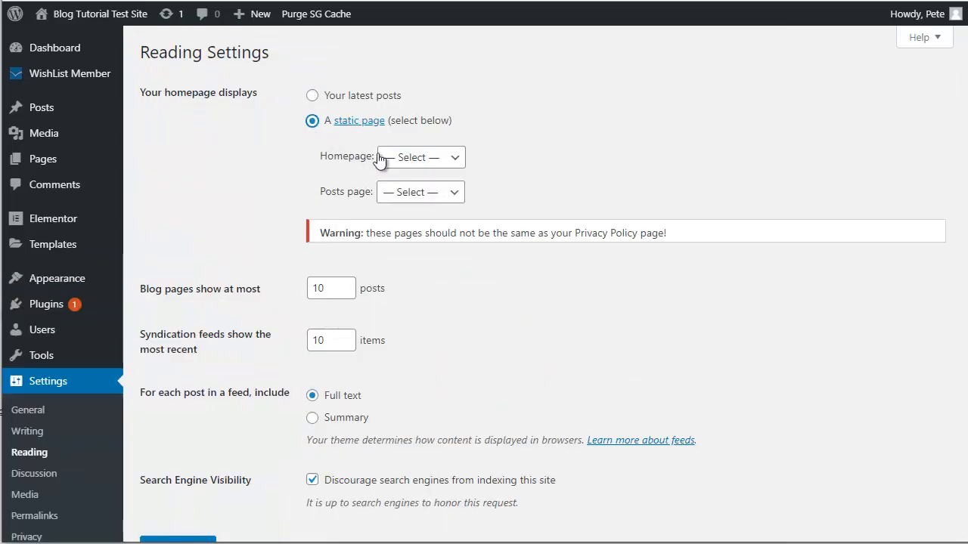
{"action": "left_click", "coordinate": [422, 159]}
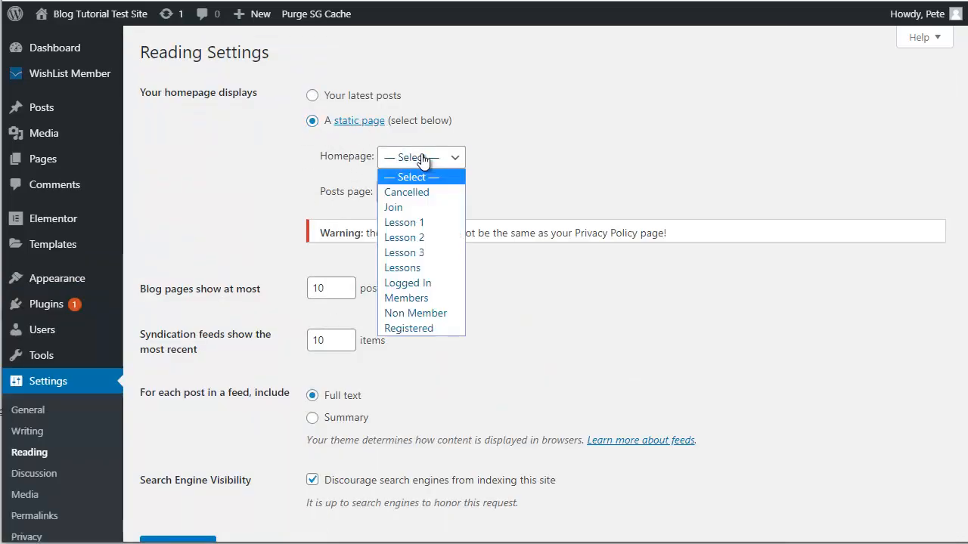
{"action": "left_click", "coordinate": [414, 207]}
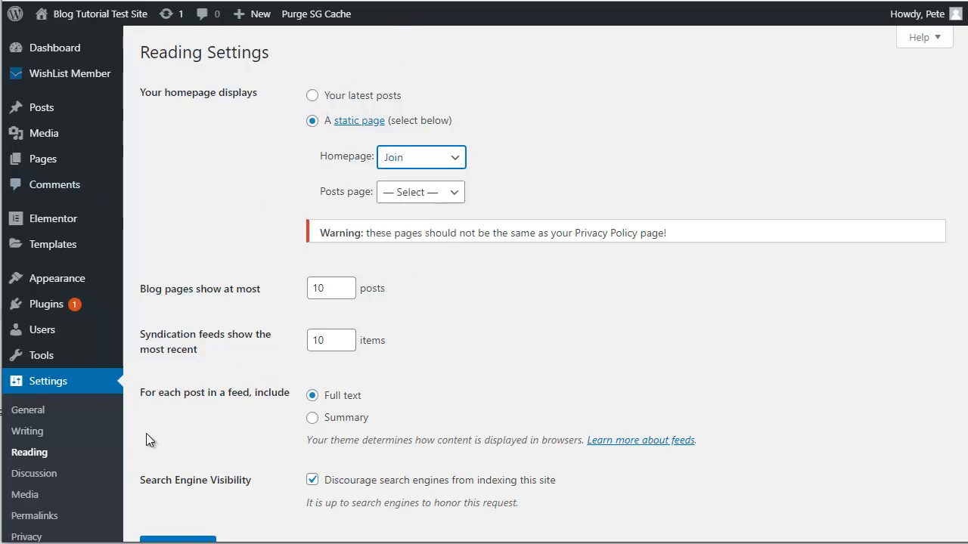
{"action": "mouse_move", "coordinate": [30, 281]}
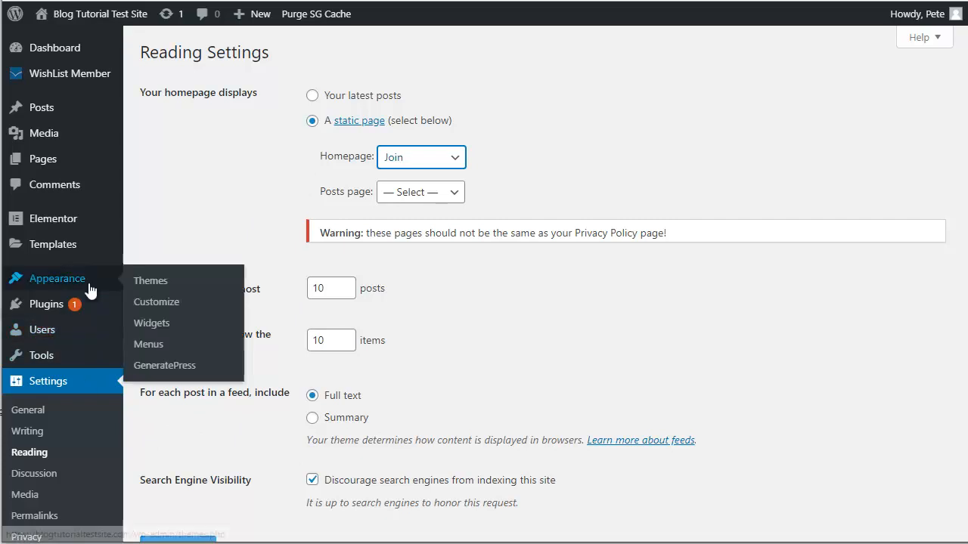
{"action": "left_click", "coordinate": [175, 351]}
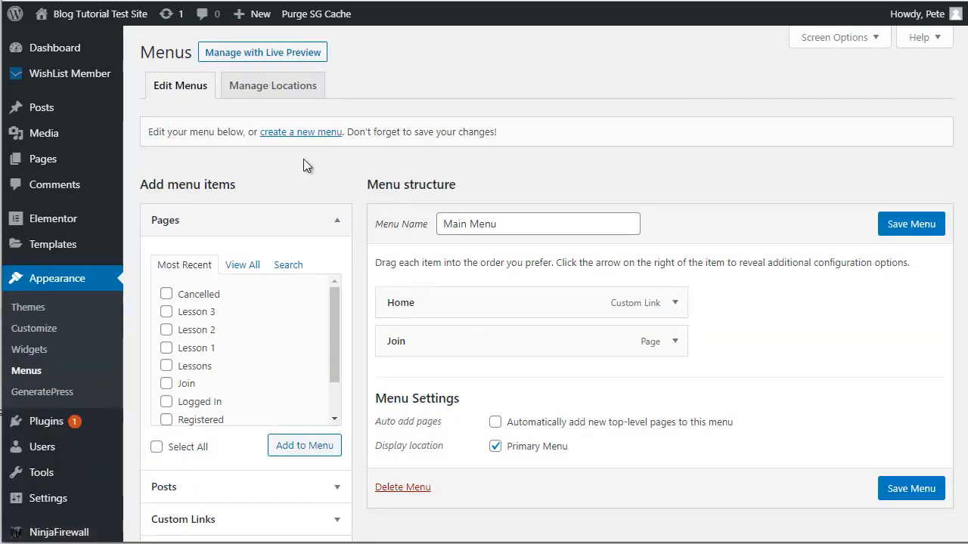
Step: Create a new menu named 'Lessons'
{"action": "left_click", "coordinate": [294, 132]}
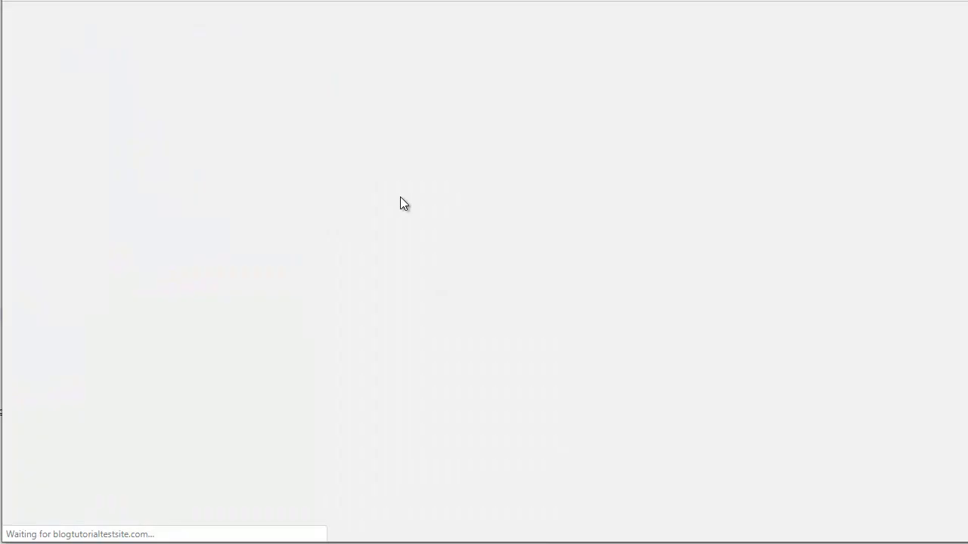
{"action": "left_click", "coordinate": [505, 227]}
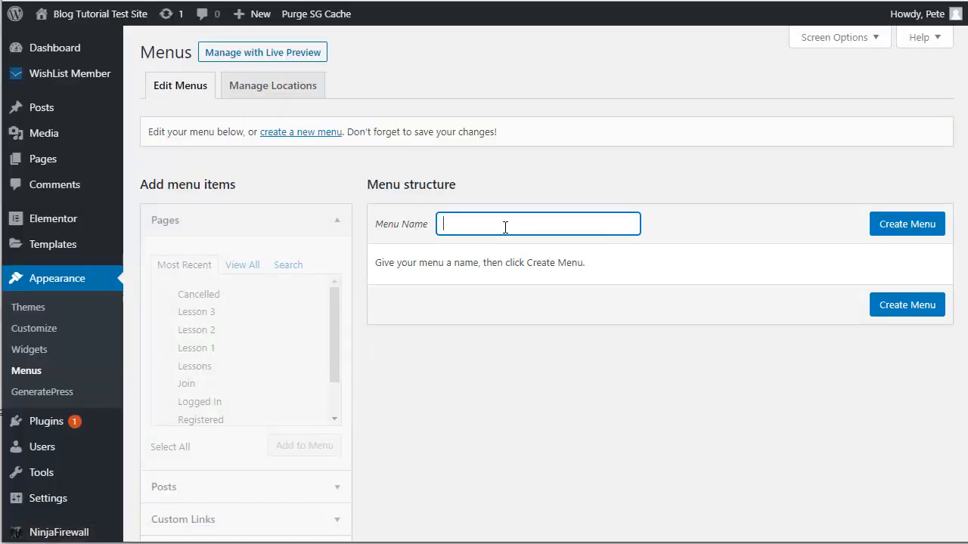
{"action": "type", "text": "Lessons"}
{"action": "left_click", "coordinate": [877, 224]}
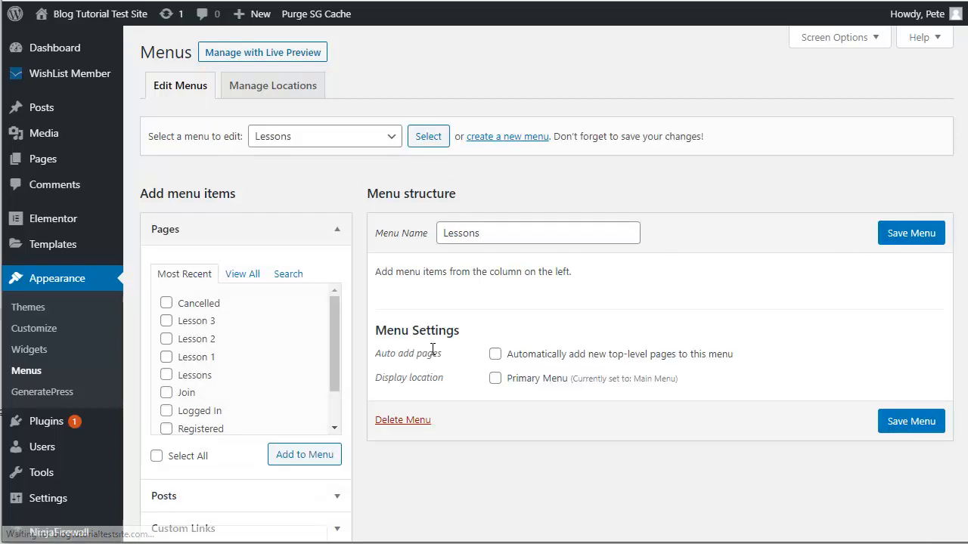
Step: Add Lesson 1, Lesson 2 and Lesson 3 to Lessons in order and save it
{"action": "left_click", "coordinate": [166, 357]}
{"action": "left_click", "coordinate": [167, 339]}
{"action": "left_click", "coordinate": [166, 321]}
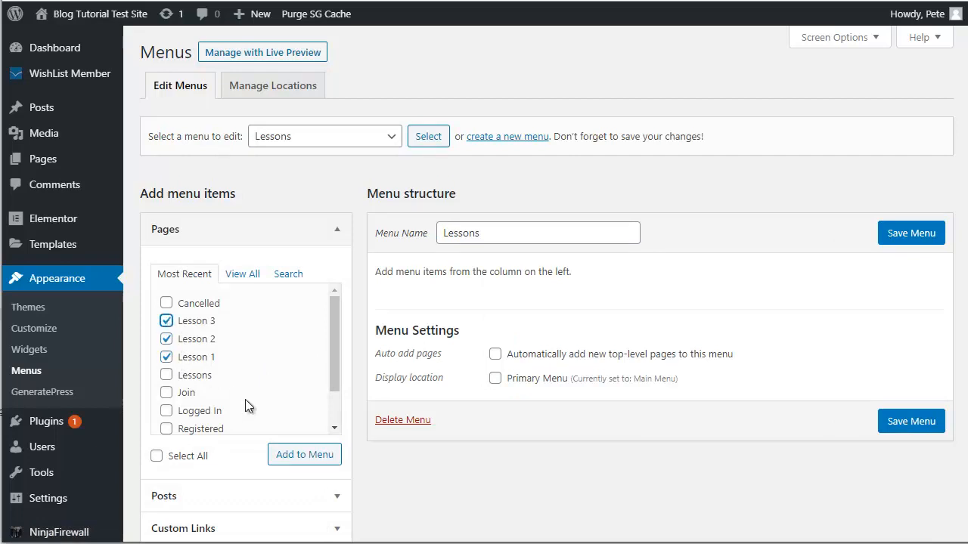
{"action": "left_click", "coordinate": [302, 455]}
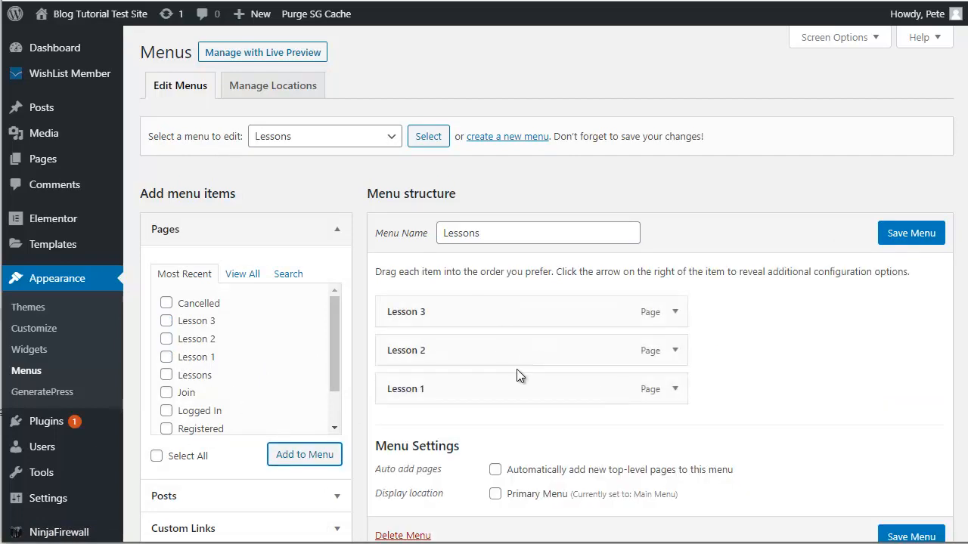
{"action": "left_click_drag", "start_coordinate": [430, 387], "coordinate": [430, 333]}
{"action": "left_click_drag", "start_coordinate": [417, 398], "coordinate": [424, 357]}
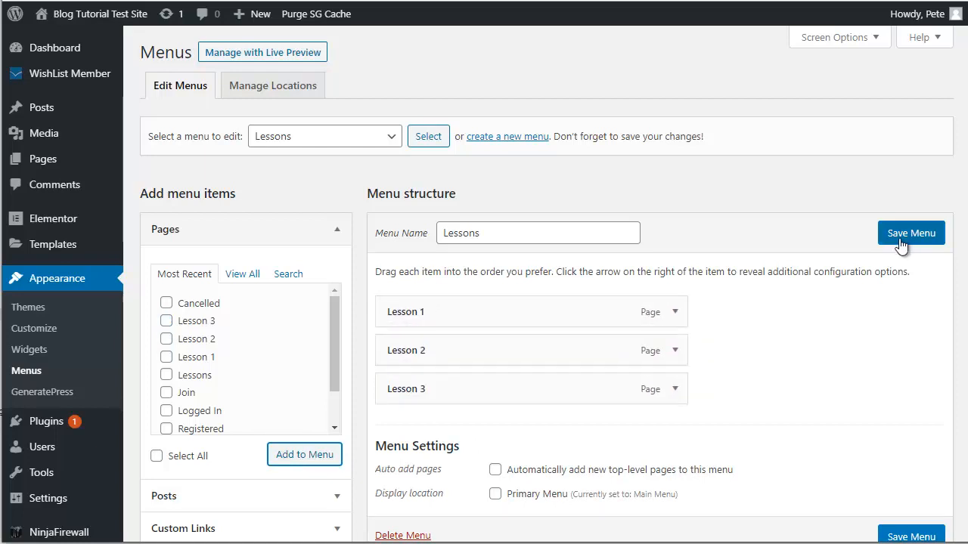
{"action": "left_click", "coordinate": [900, 239]}
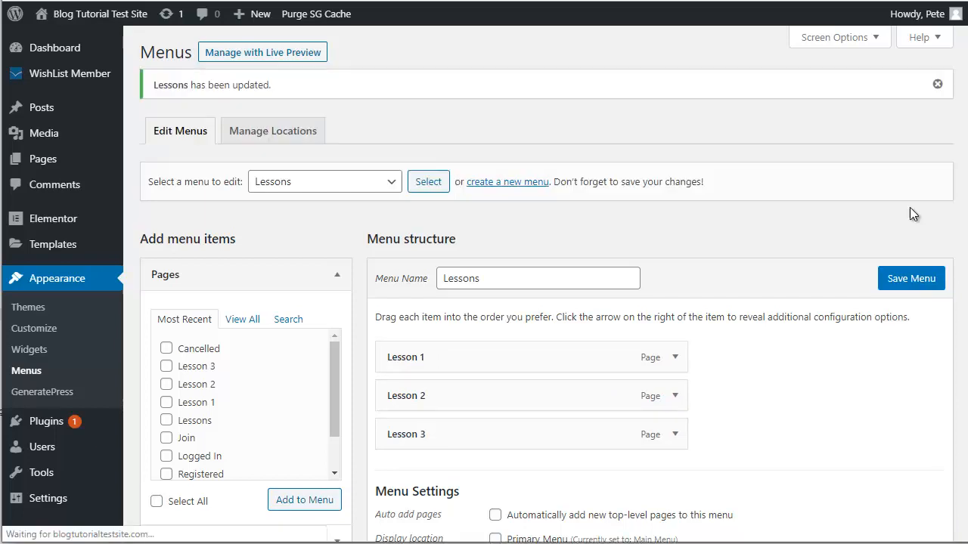
{"action": "left_click", "coordinate": [34, 351]}
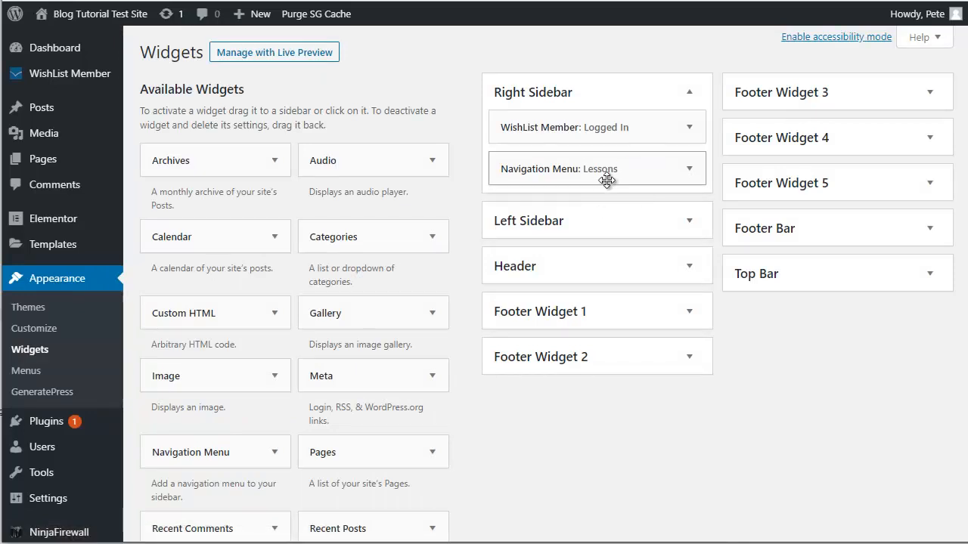
Step: Replace the Right Sidebar's Navigation Menu widget with a fresh Navigation Menu widget
{"action": "left_click_drag", "start_coordinate": [658, 181], "coordinate": [325, 349]}
{"action": "scroll", "coordinate": [512, 363], "scroll_direction": "down", "scroll_amount": 6}
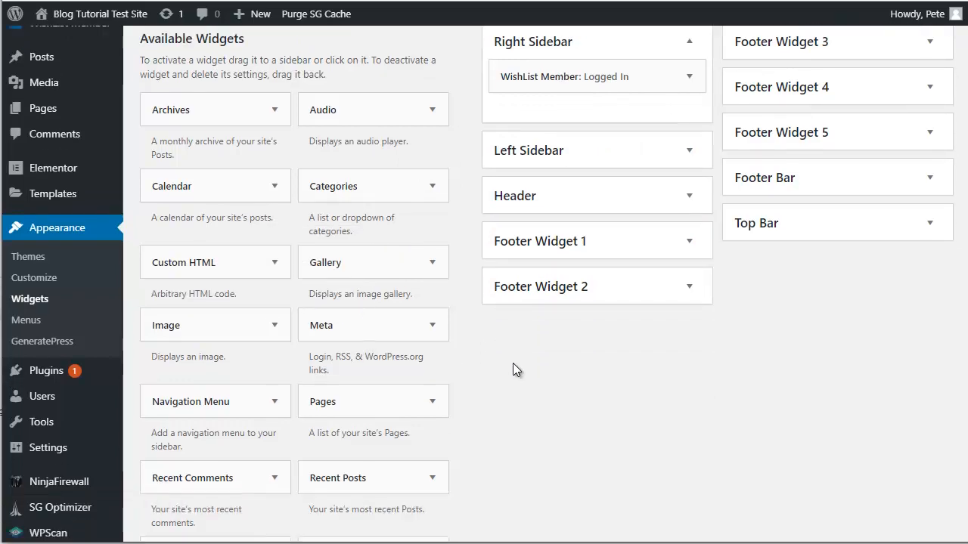
{"action": "scroll", "coordinate": [513, 364], "scroll_direction": "down", "scroll_amount": 2}
{"action": "scroll", "coordinate": [513, 364], "scroll_direction": "up", "scroll_amount": 3}
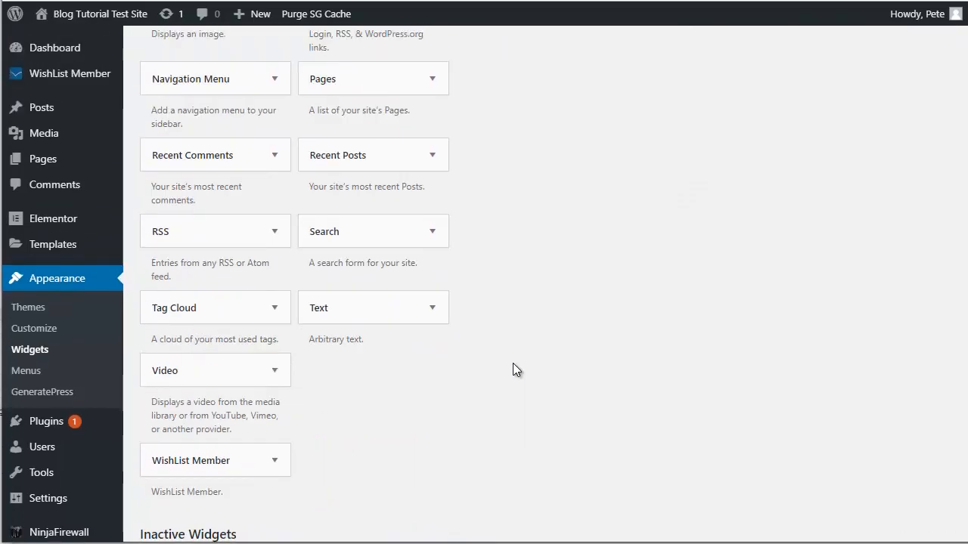
{"action": "scroll", "coordinate": [512, 363], "scroll_direction": "up", "scroll_amount": 4}
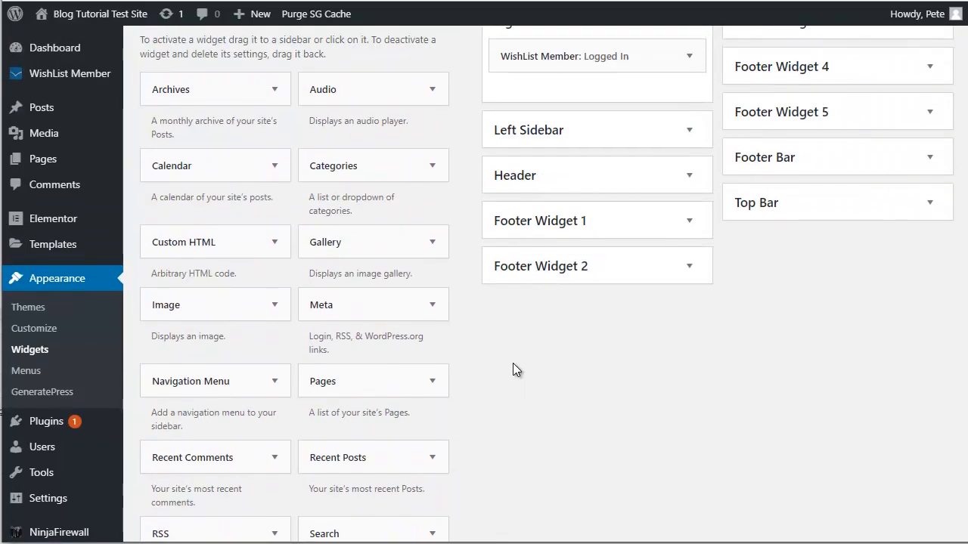
{"action": "left_click_drag", "start_coordinate": [246, 382], "coordinate": [635, 99]}
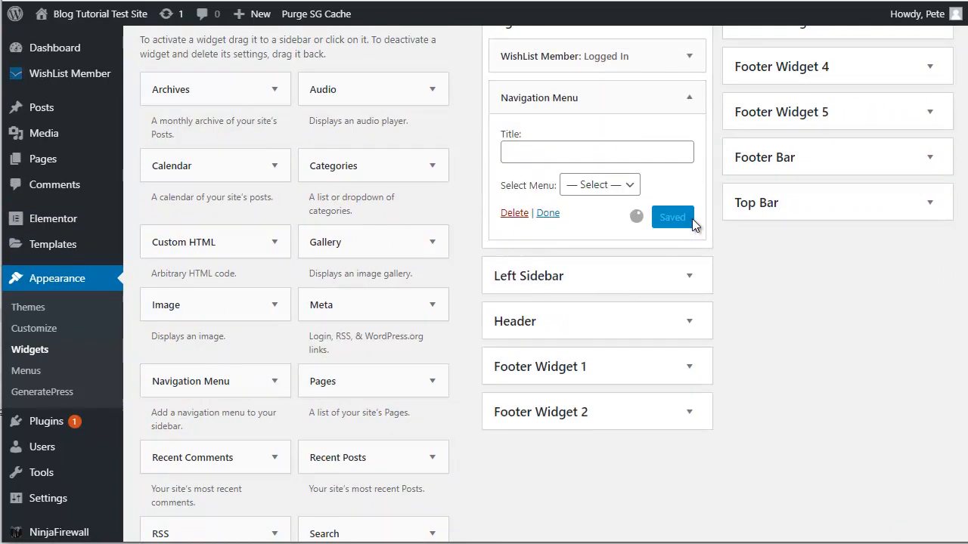
{"action": "scroll", "coordinate": [692, 219], "scroll_direction": "up", "scroll_amount": 1}
Step: Title the widget 'Lessons', choose the Lessons menu, and save it
{"action": "left_click", "coordinate": [546, 218]}
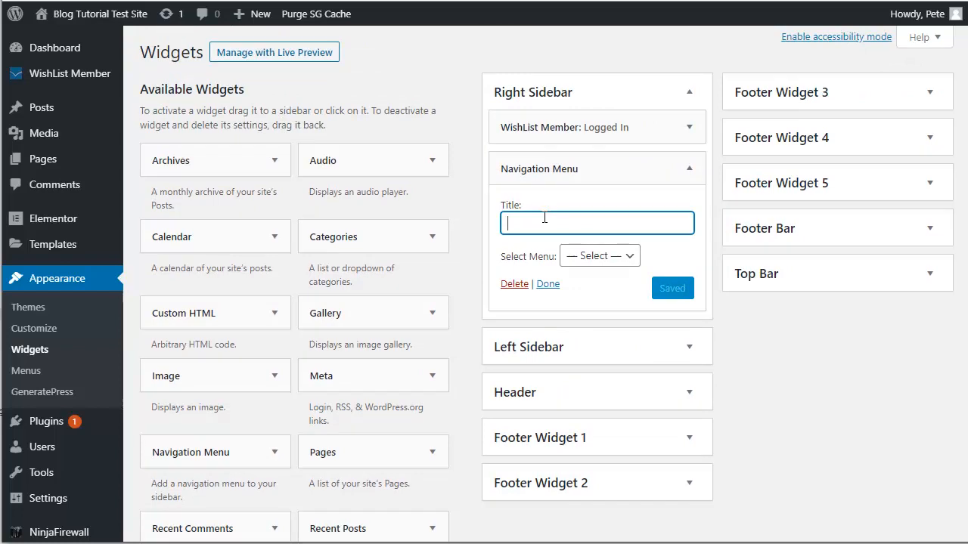
{"action": "type", "text": "Lessons"}
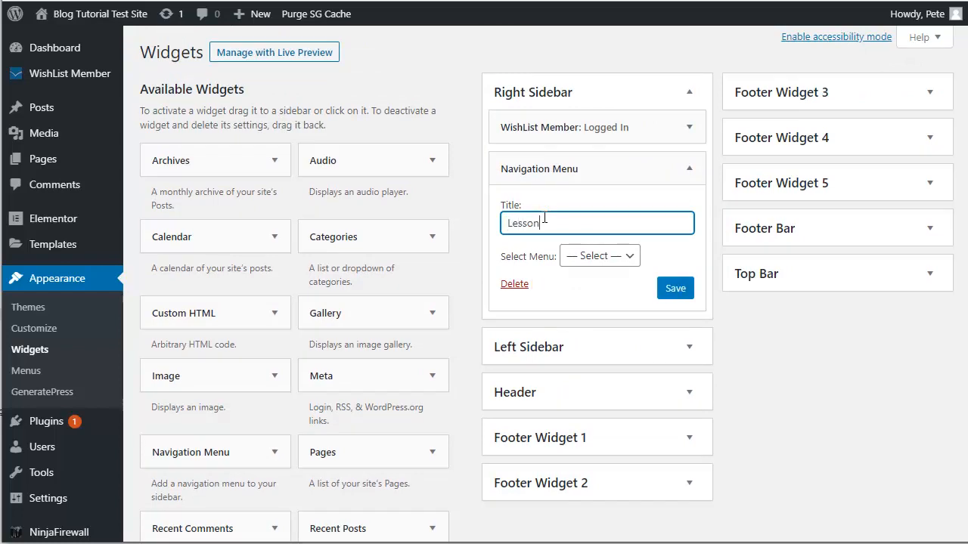
{"action": "left_click", "coordinate": [613, 264]}
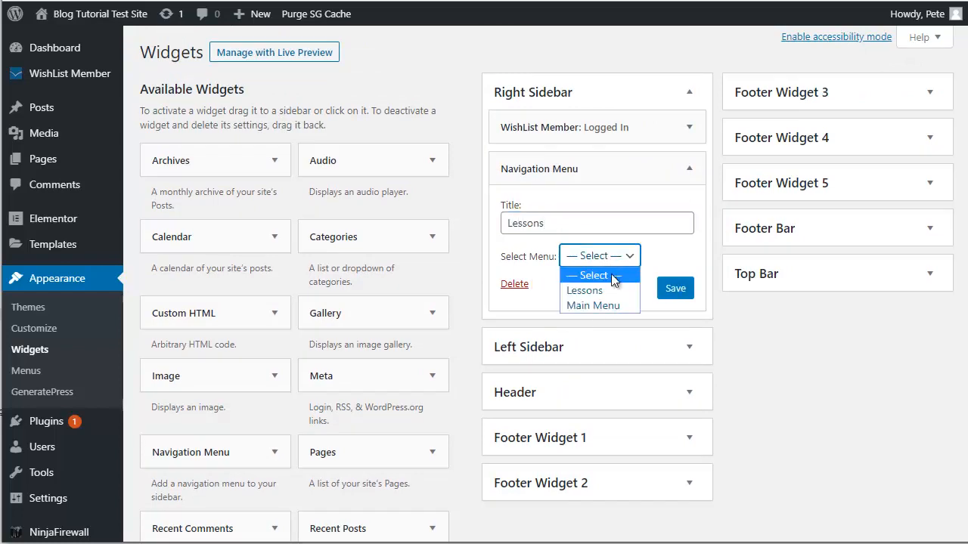
{"action": "left_click", "coordinate": [597, 287]}
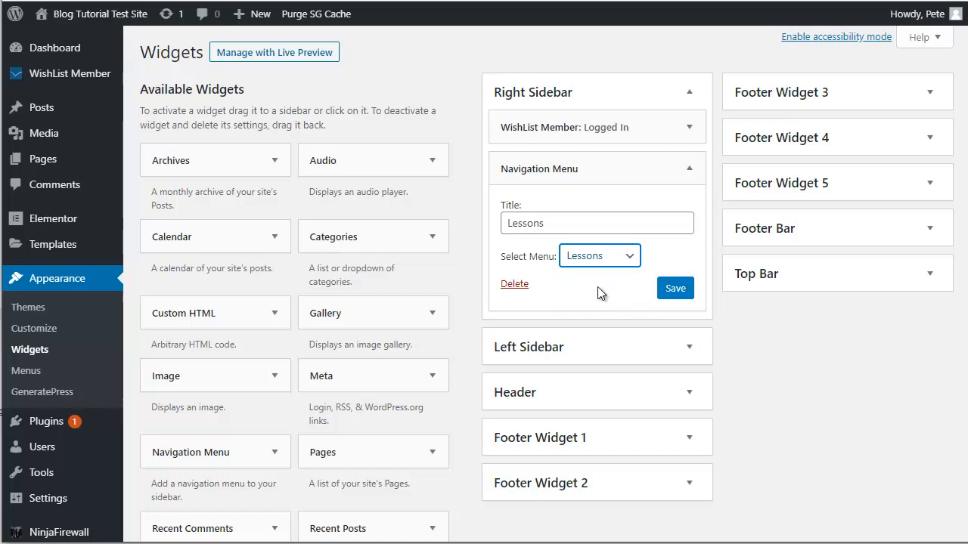
{"action": "left_click", "coordinate": [683, 289]}
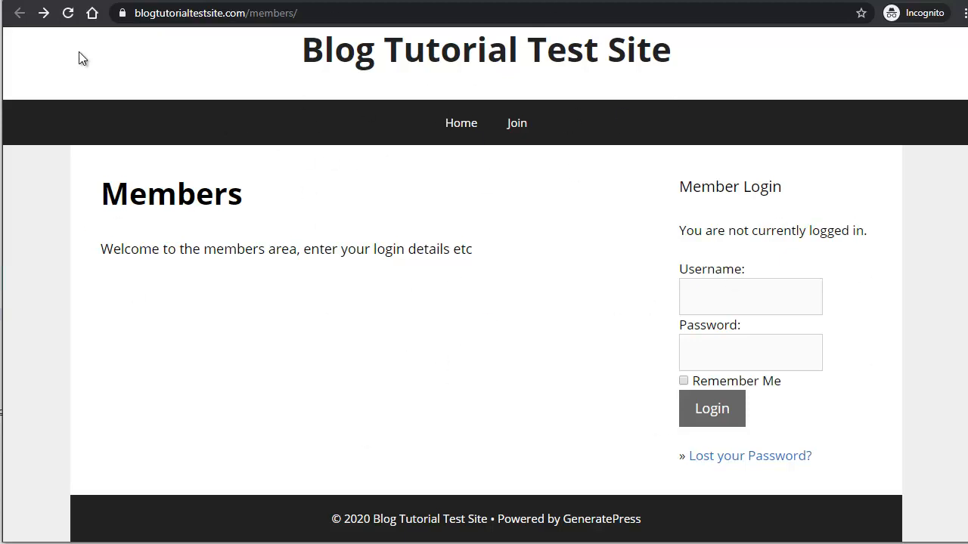
Step: Reload the Members page and point out the new Lessons sidebar heading
{"action": "left_click", "coordinate": [67, 14]}
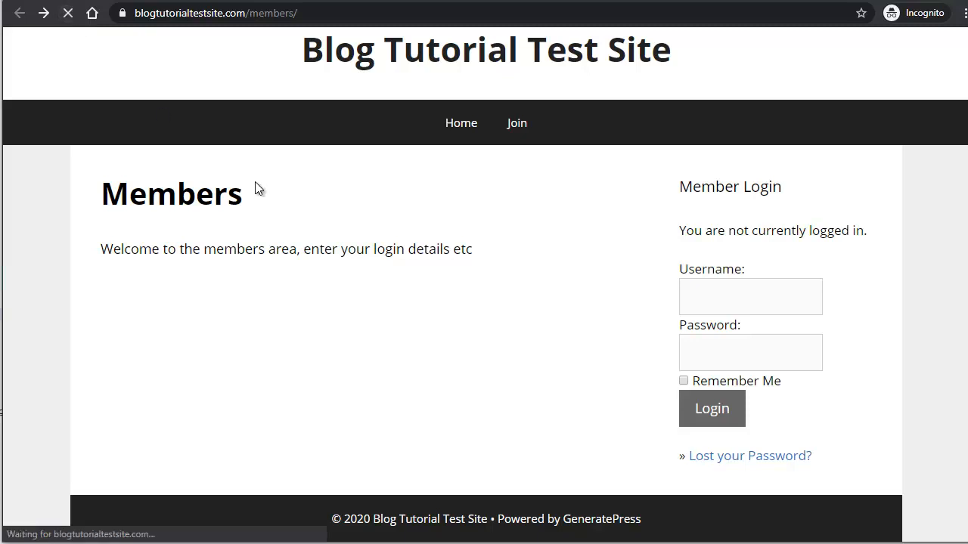
{"action": "scroll", "coordinate": [501, 366], "scroll_direction": "down", "scroll_amount": 2}
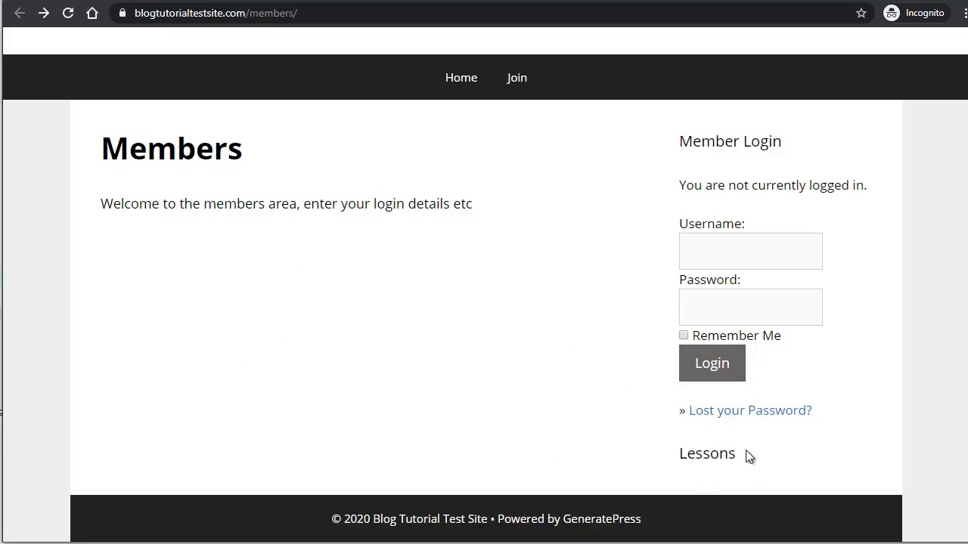
{"action": "double_click", "coordinate": [684, 456]}
{"action": "left_click", "coordinate": [676, 460]}
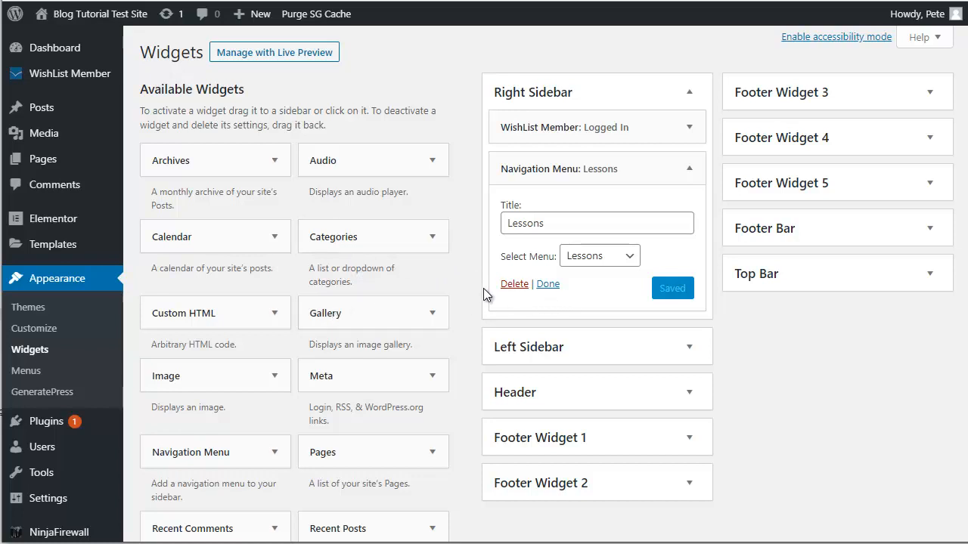
{"action": "mouse_move", "coordinate": [337, 543]}
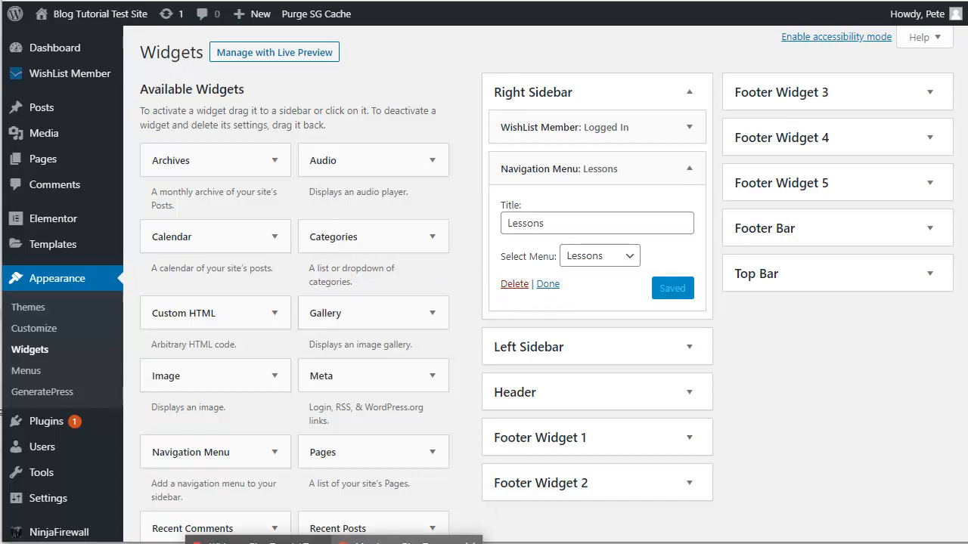
{"action": "left_click", "coordinate": [407, 541]}
{"action": "left_click", "coordinate": [518, 81]}
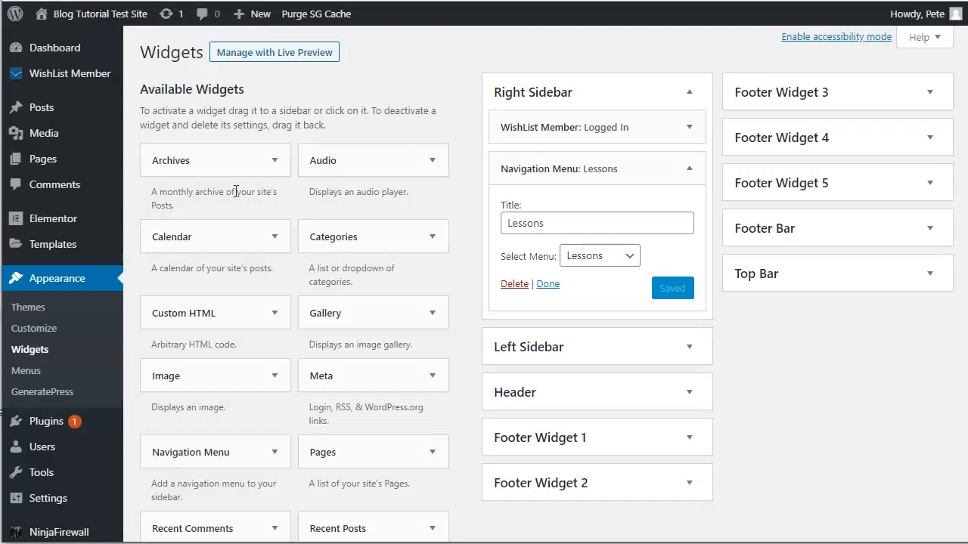
{"action": "left_click", "coordinate": [70, 77]}
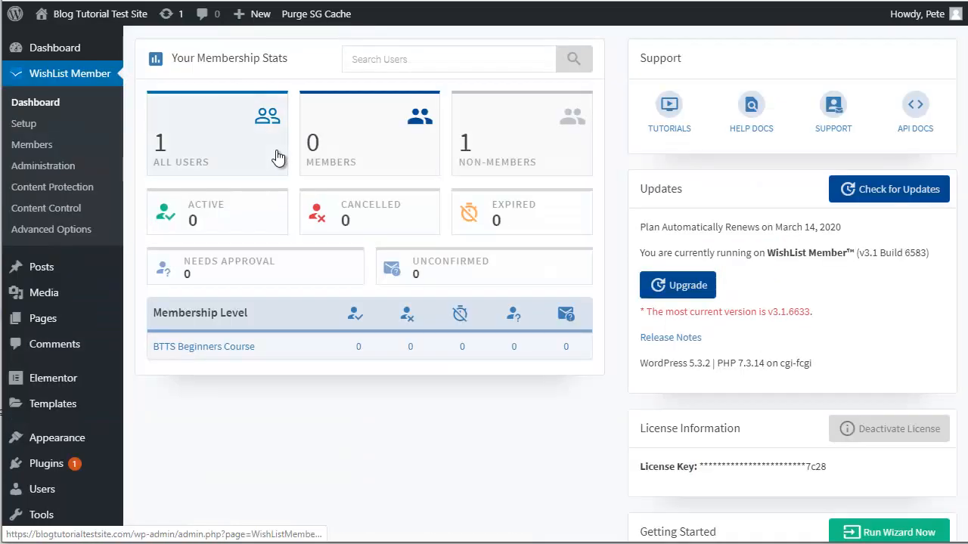
Step: Open the BTTS Beginners Course level's Registrations settings in WishList Member Setup
{"action": "left_click", "coordinate": [29, 126]}
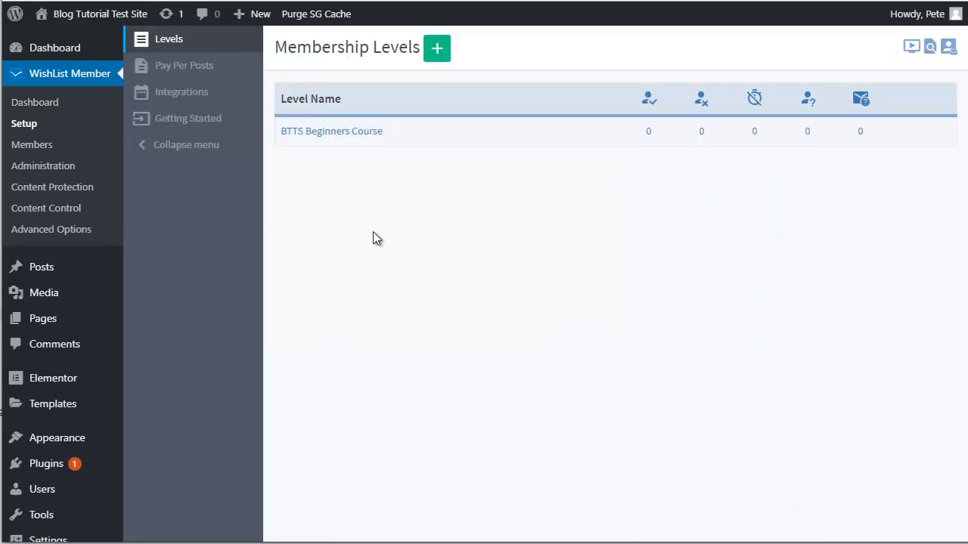
{"action": "left_click", "coordinate": [341, 133]}
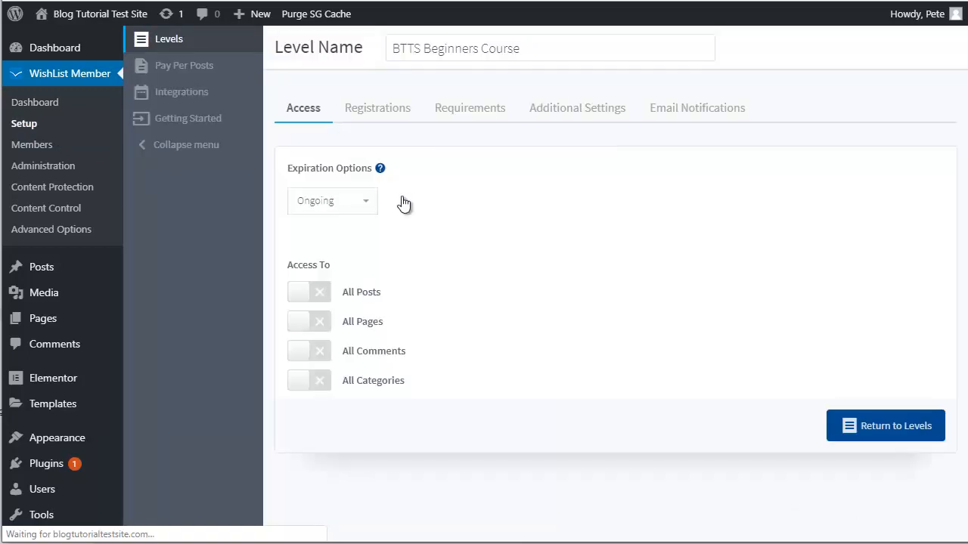
{"action": "left_click", "coordinate": [379, 111]}
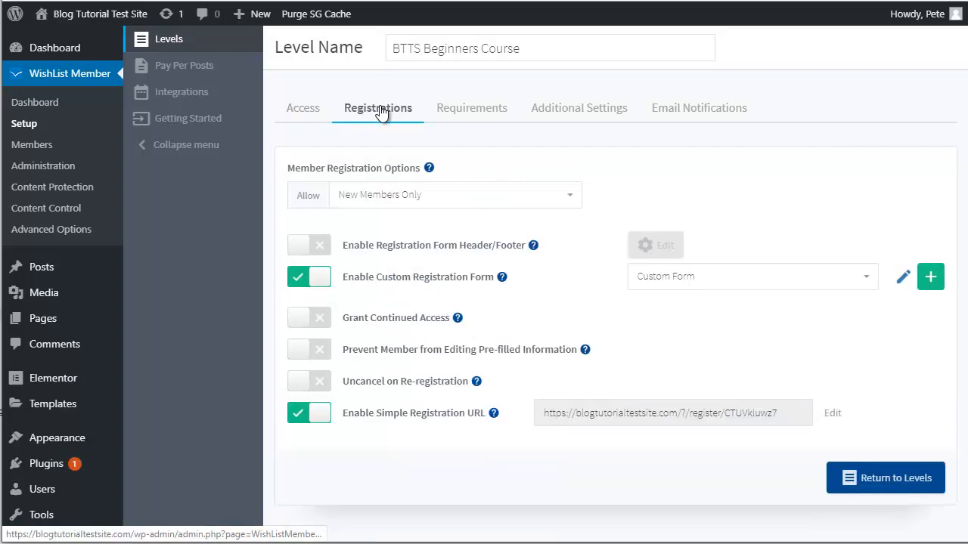
Step: Select the full Enable Simple Registration URL for copying
{"action": "left_click", "coordinate": [588, 421]}
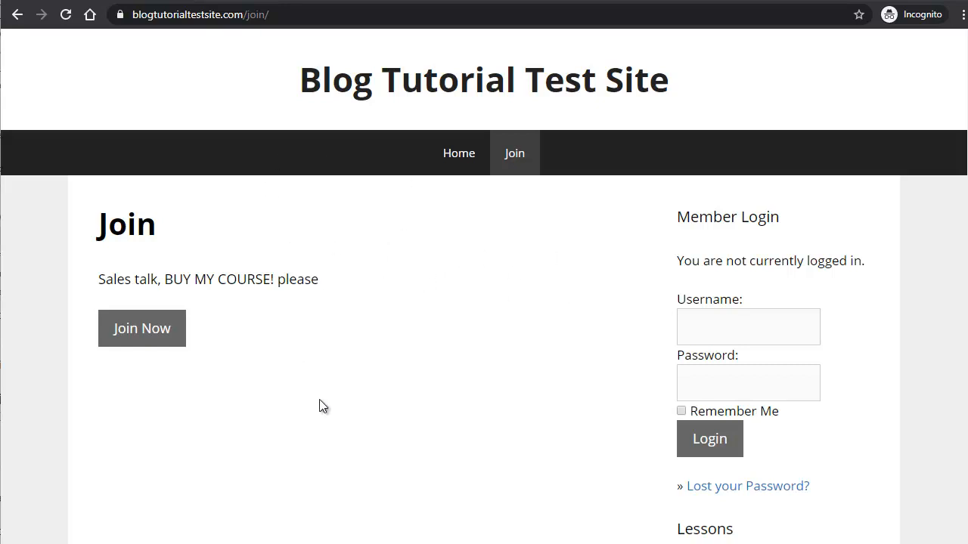
Step: Open the BTTS Beginners Course registration form via Join Now, then a new incognito tab
{"action": "scroll", "coordinate": [476, 417], "scroll_direction": "down", "scroll_amount": 1}
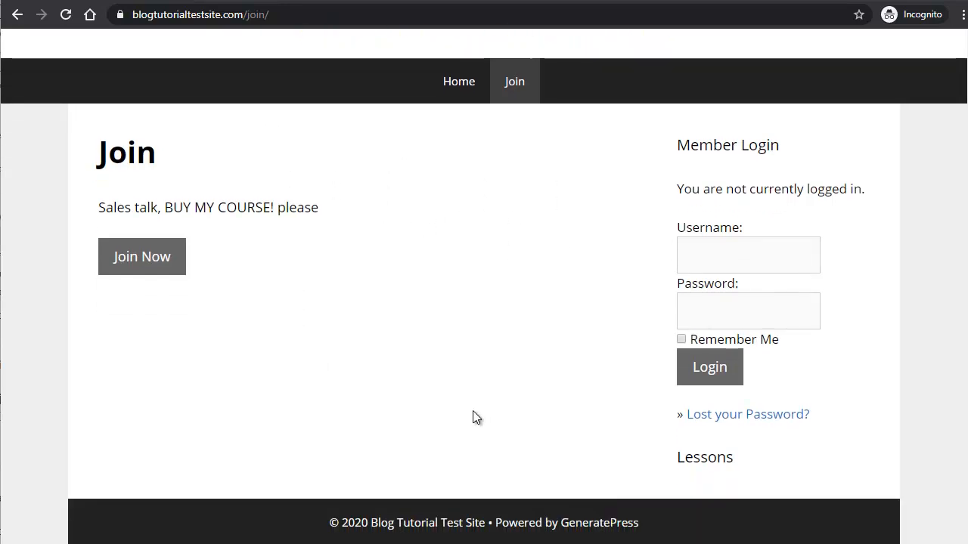
{"action": "scroll", "coordinate": [475, 417], "scroll_direction": "up", "scroll_amount": 1}
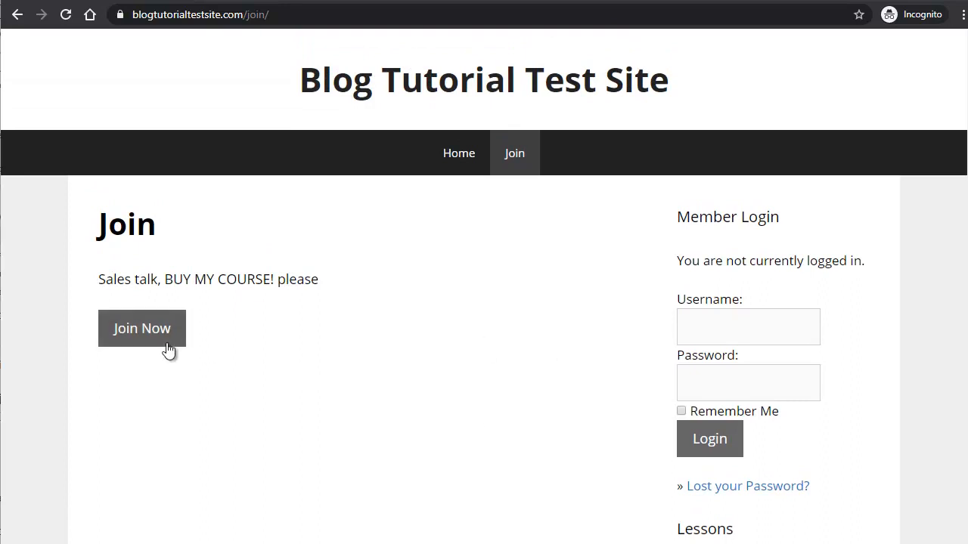
{"action": "left_click", "coordinate": [148, 333]}
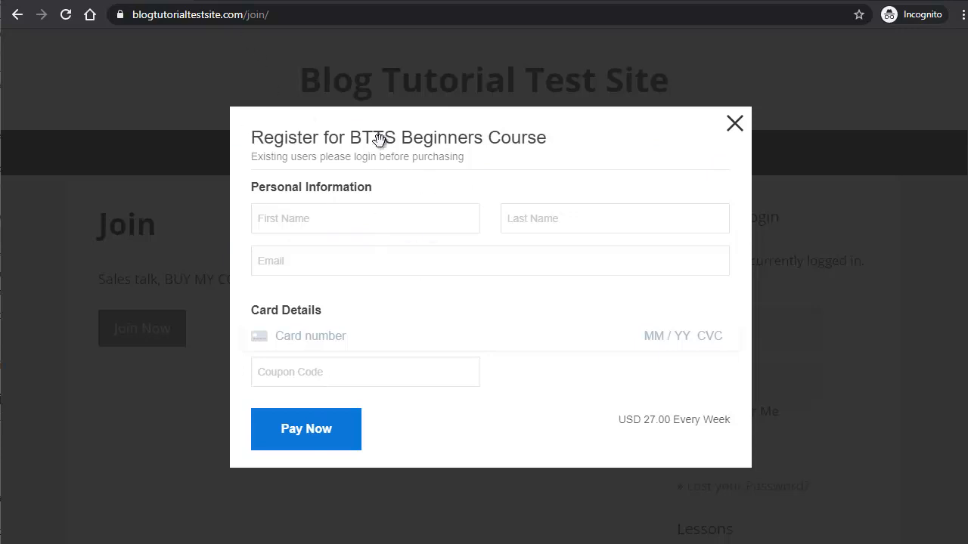
{"action": "left_click", "coordinate": [211, 3]}
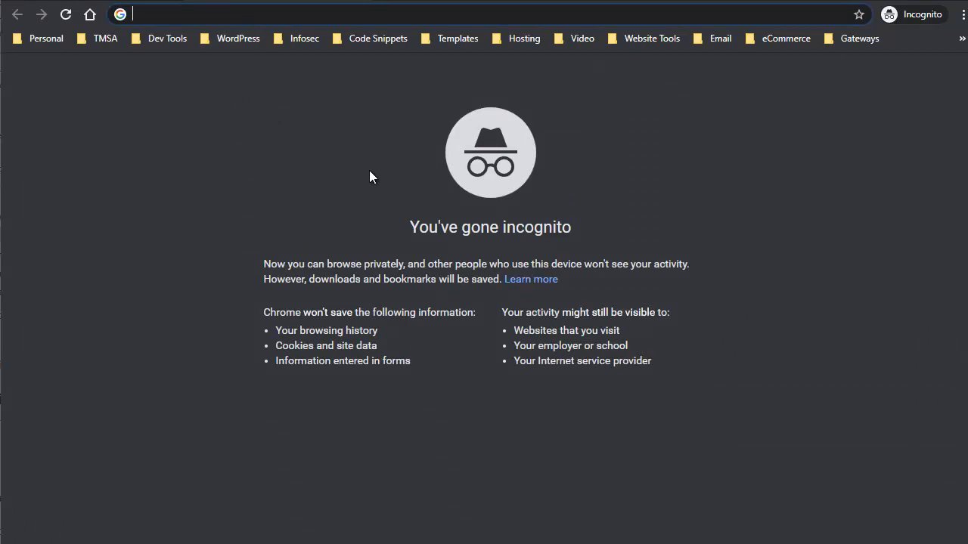
Step: Search Google for 'stripe test cards' and open Stripe's Testing documentation page
{"action": "type", "text": "stripe t"}
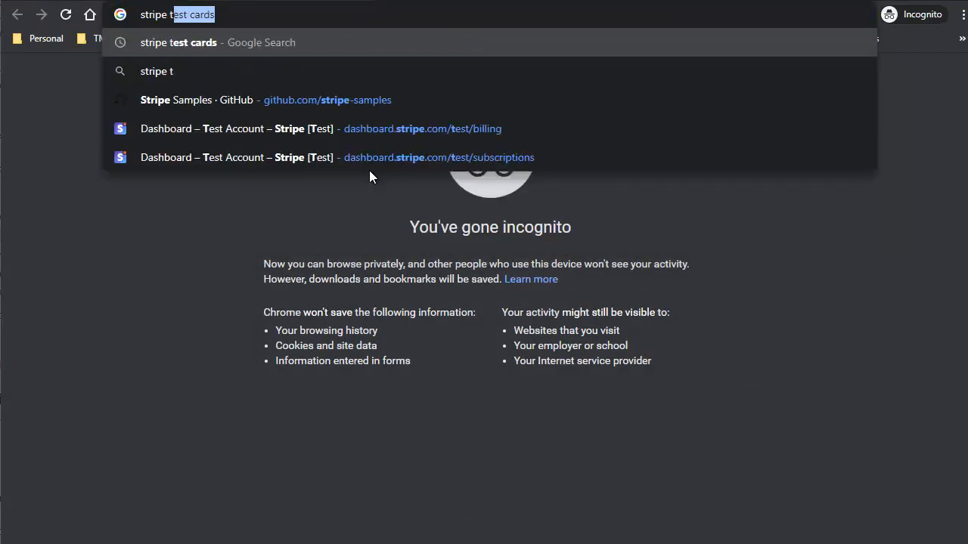
{"action": "type", "text": "est cards"}
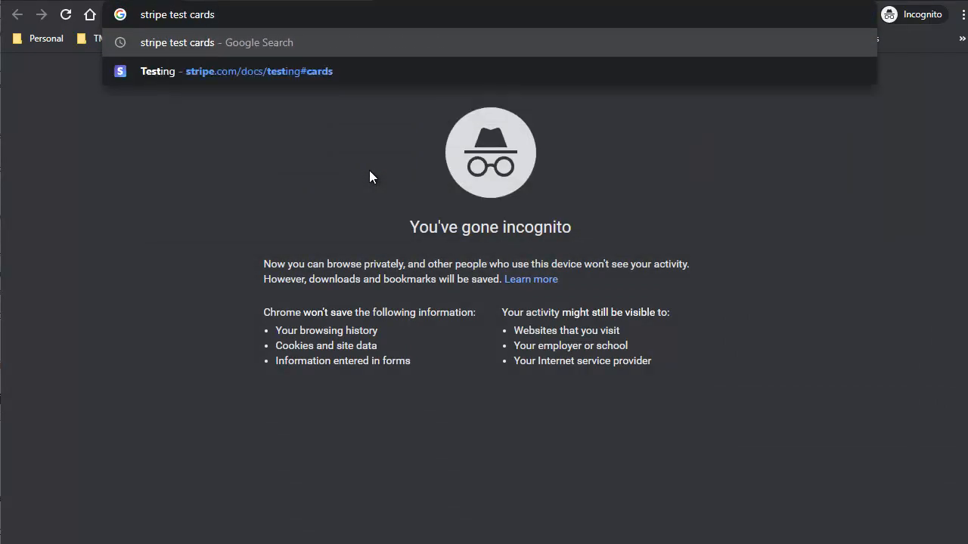
{"action": "key", "text": "Return"}
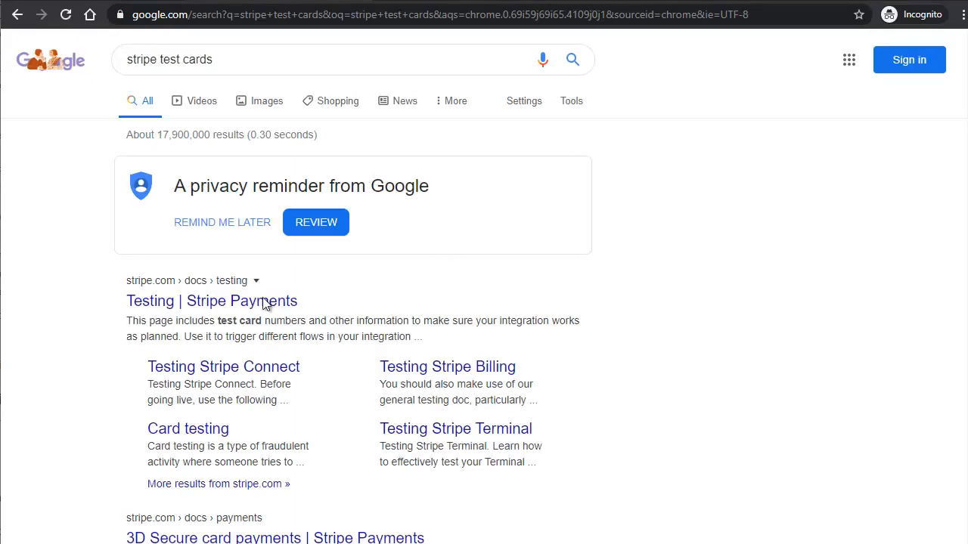
{"action": "left_click", "coordinate": [185, 309]}
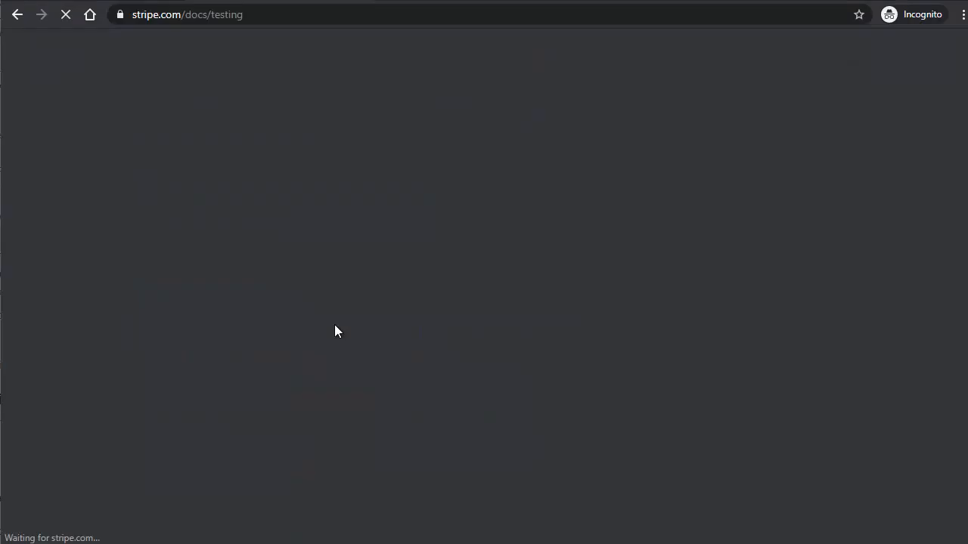
Step: Browse the regional test card lists (Europe/Middle East/Africa, Asia-Pacific) and return to Americas
{"action": "scroll", "coordinate": [470, 281], "scroll_direction": "down", "scroll_amount": 3}
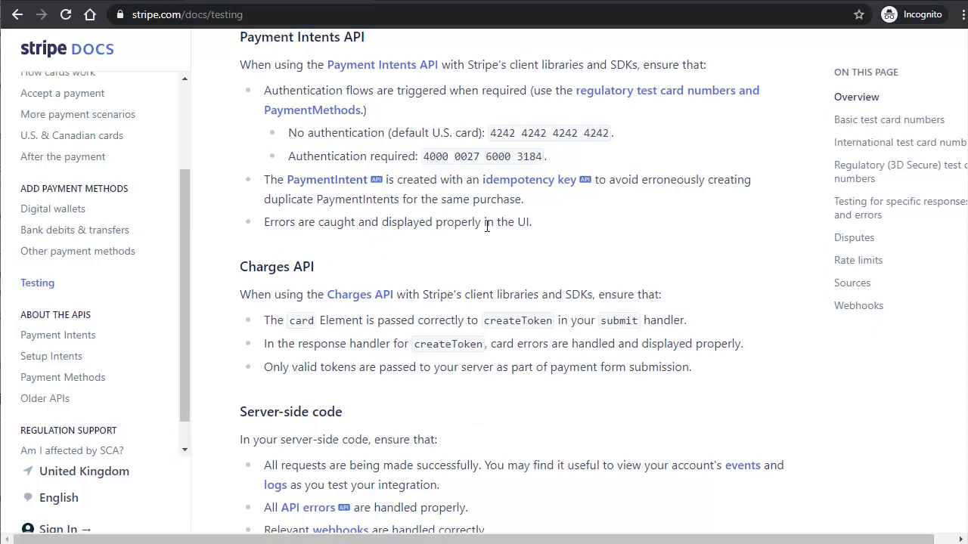
{"action": "scroll", "coordinate": [428, 313], "scroll_direction": "down", "scroll_amount": 6}
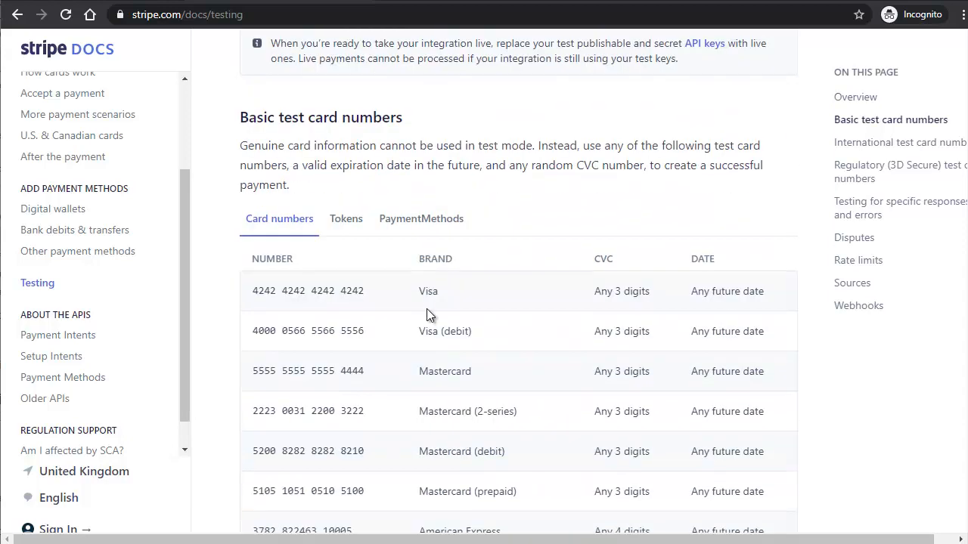
{"action": "scroll", "coordinate": [426, 313], "scroll_direction": "down", "scroll_amount": 7}
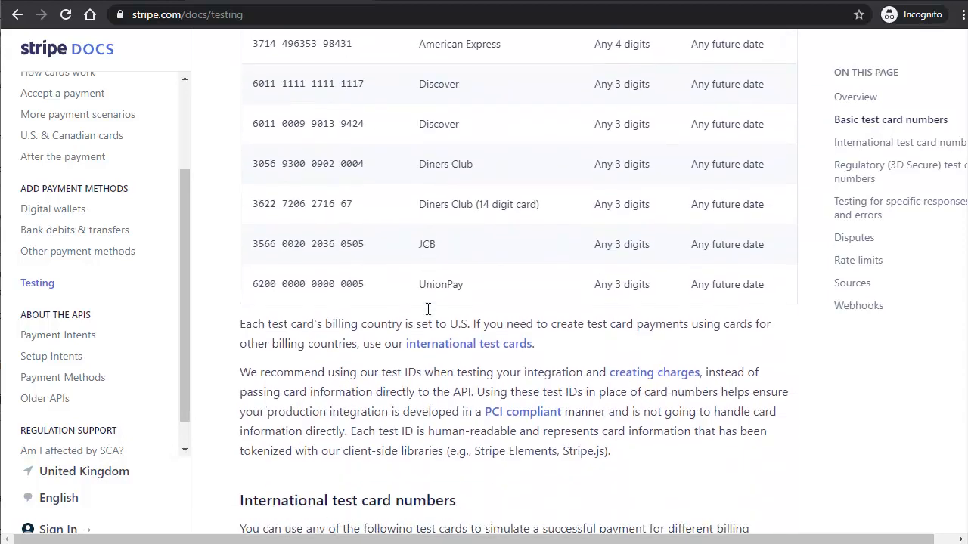
{"action": "scroll", "coordinate": [428, 308], "scroll_direction": "down", "scroll_amount": 5}
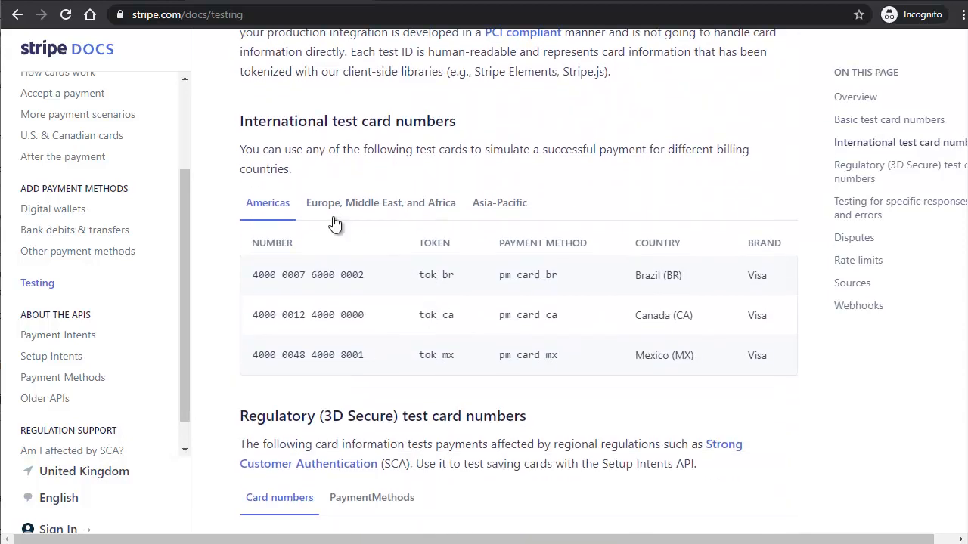
{"action": "left_click", "coordinate": [371, 208]}
{"action": "left_click", "coordinate": [500, 208]}
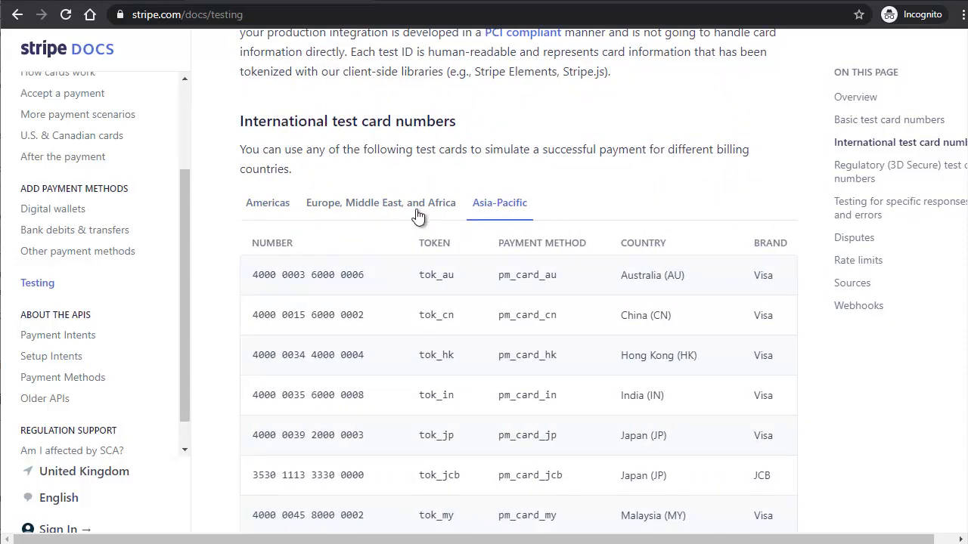
{"action": "left_click", "coordinate": [382, 210]}
{"action": "left_click", "coordinate": [278, 209]}
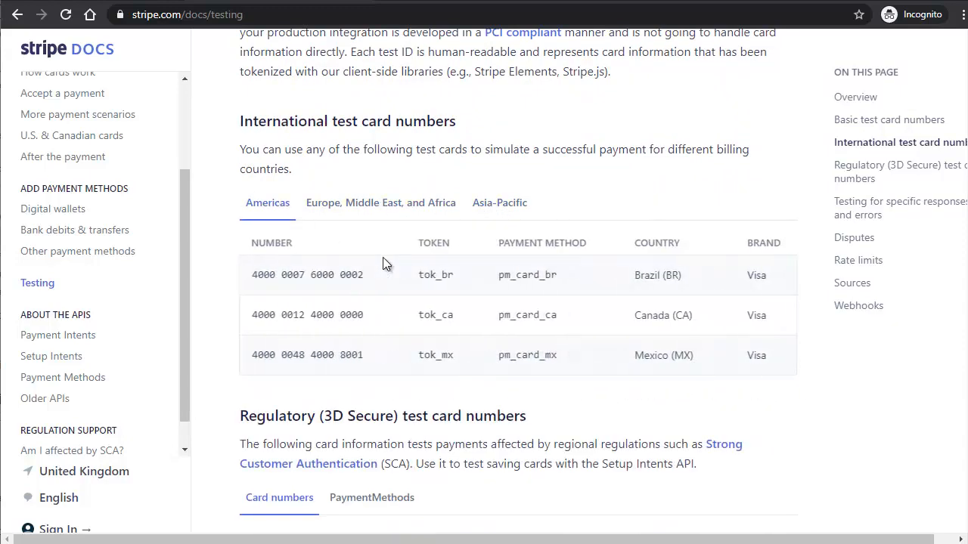
{"action": "scroll", "coordinate": [383, 257], "scroll_direction": "up", "scroll_amount": 10}
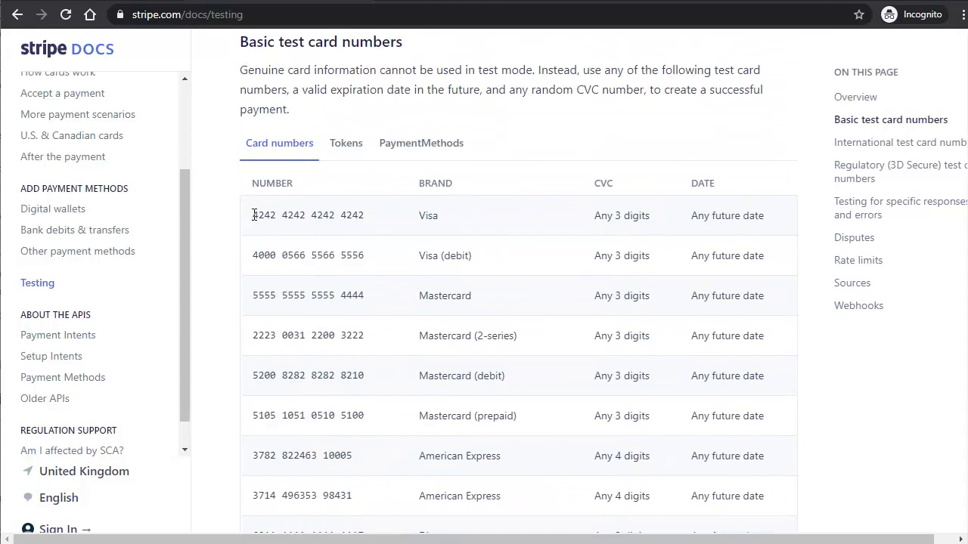
{"action": "left_click_drag", "start_coordinate": [254, 216], "coordinate": [365, 217]}
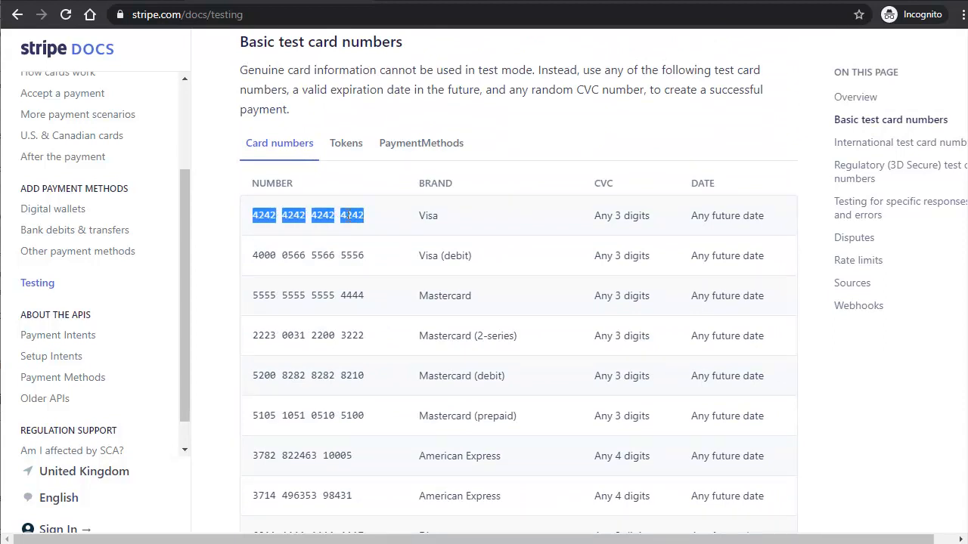
{"action": "right_click", "coordinate": [350, 216]}
{"action": "left_click", "coordinate": [391, 228]}
{"action": "key", "text": "ctrl+Tab"}
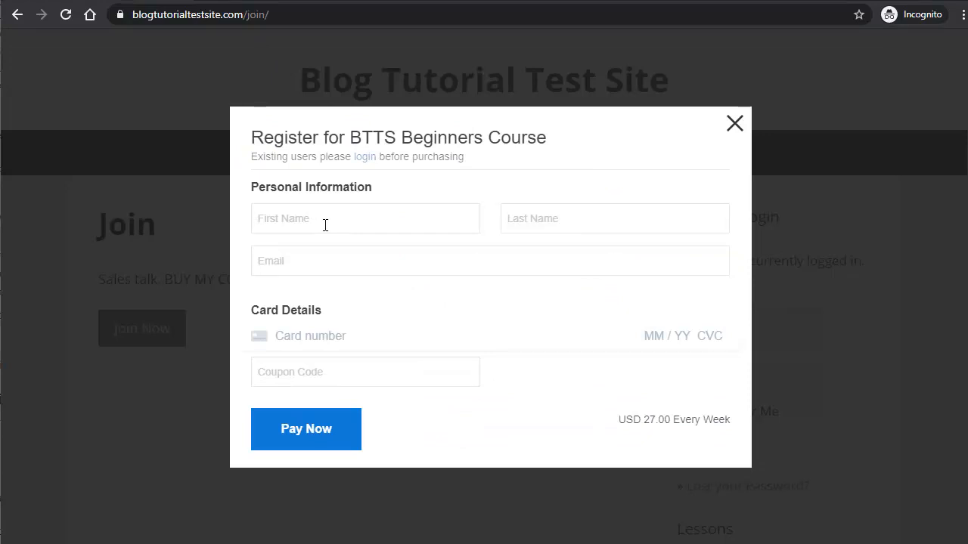
Step: Fill in the buyer's first name, last name and e-mail address
{"action": "left_click", "coordinate": [325, 225]}
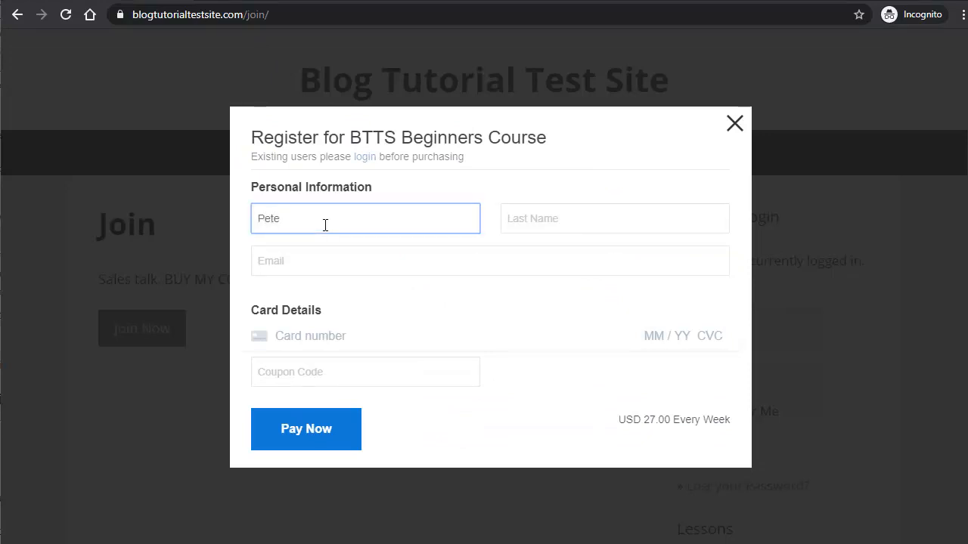
{"action": "key", "text": "Tab"}
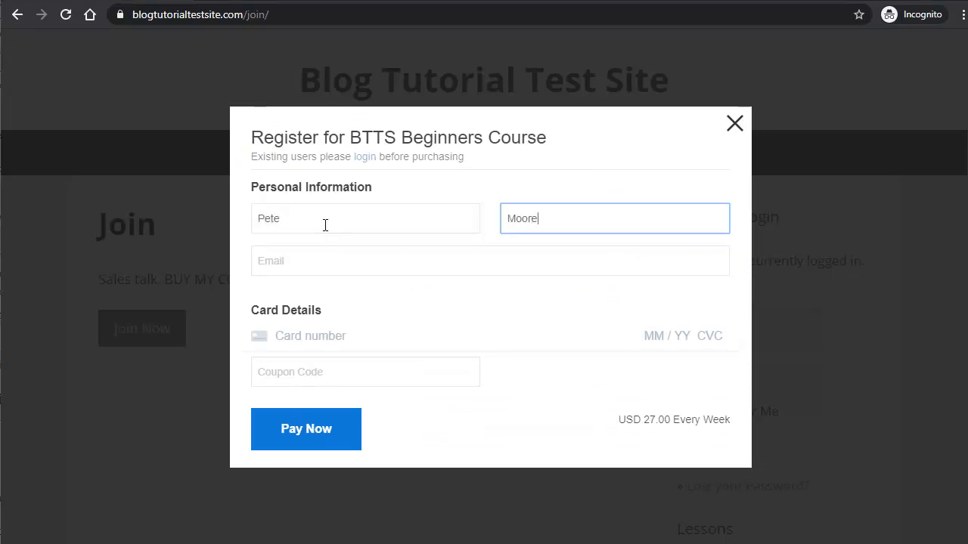
{"action": "left_click", "coordinate": [289, 265]}
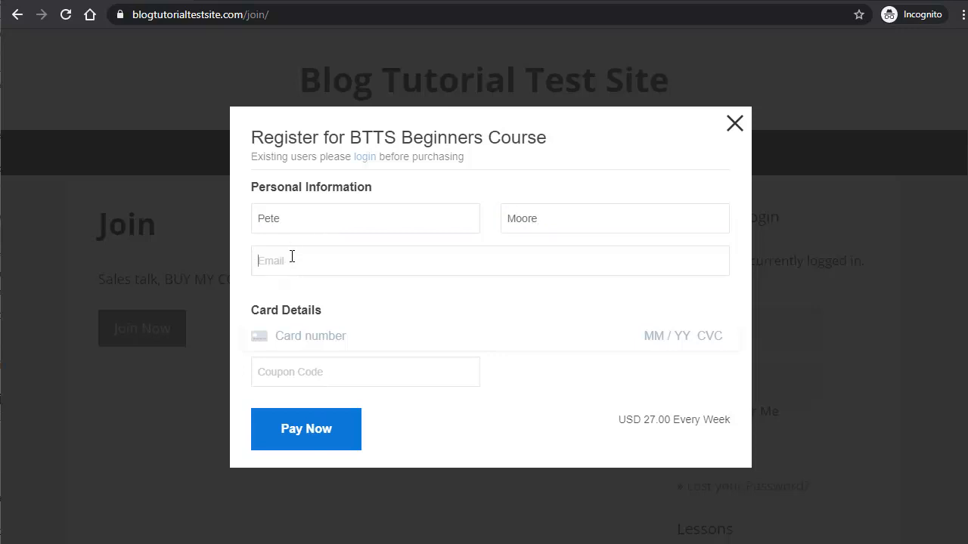
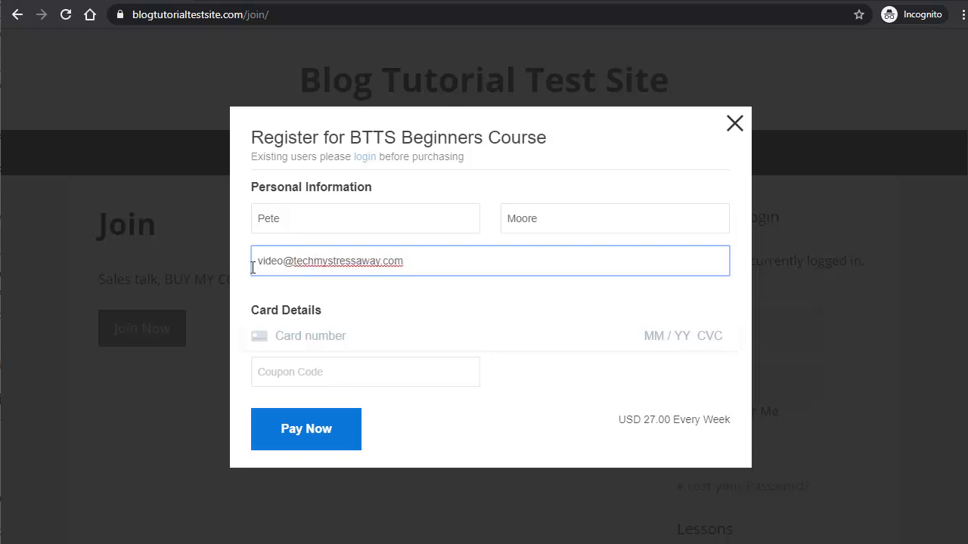
{"action": "left_click_drag", "start_coordinate": [253, 267], "coordinate": [426, 261]}
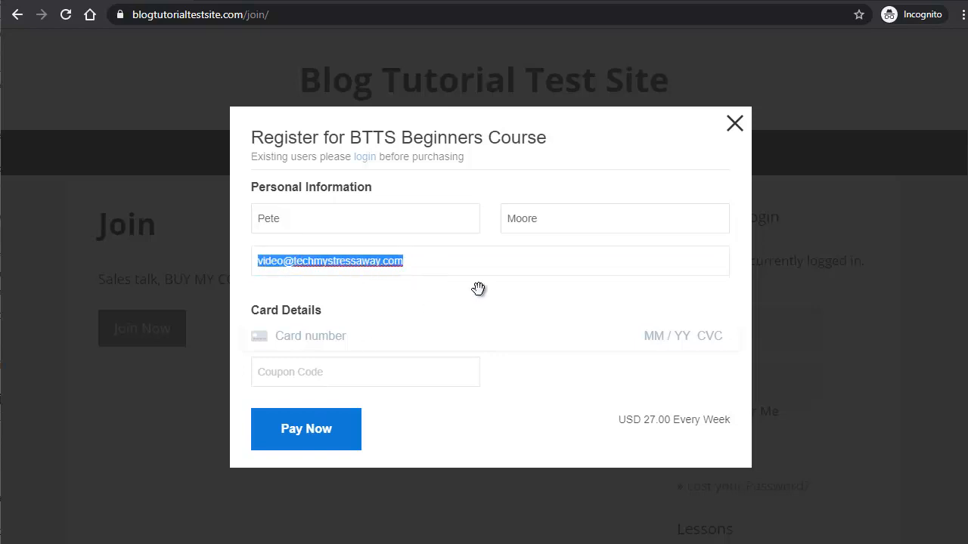
Step: Paste the 4242 test card with expiry 01 / 23, CVC 123 and ZIP 12345
{"action": "left_click", "coordinate": [332, 336]}
{"action": "right_click", "coordinate": [331, 330]}
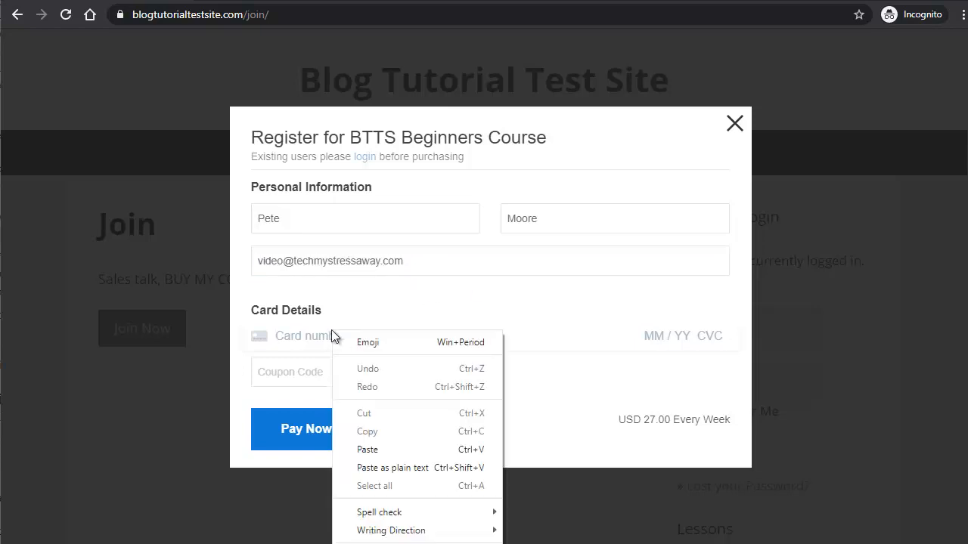
{"action": "left_click", "coordinate": [391, 450]}
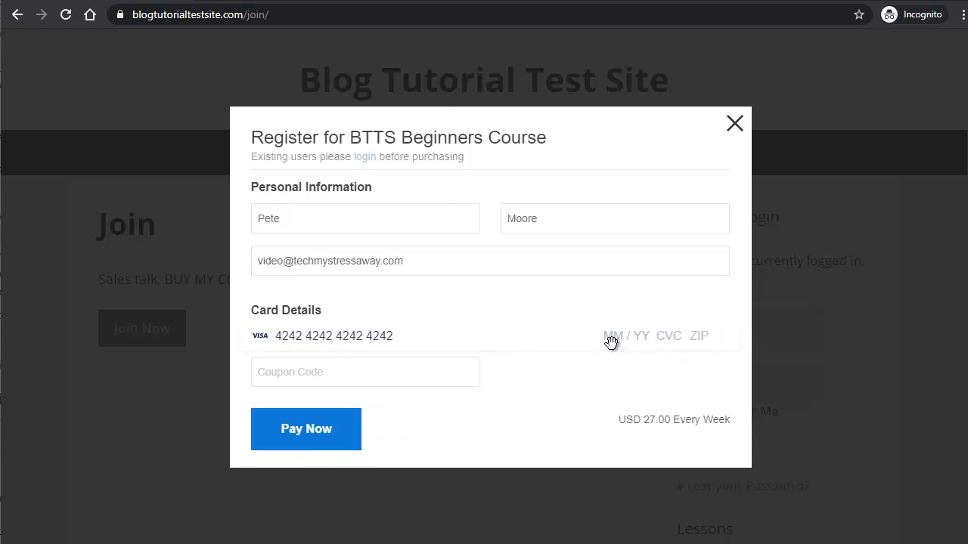
{"action": "type", "text": "01 / 23 123 12345"}
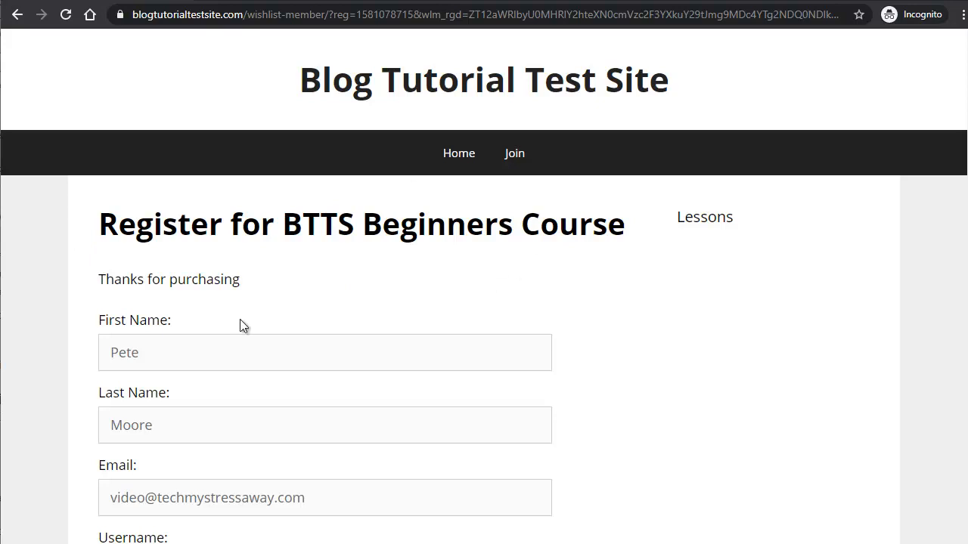
Step: Submit the registration with username test1 and a password
{"action": "scroll", "coordinate": [239, 302], "scroll_direction": "down", "scroll_amount": 1}
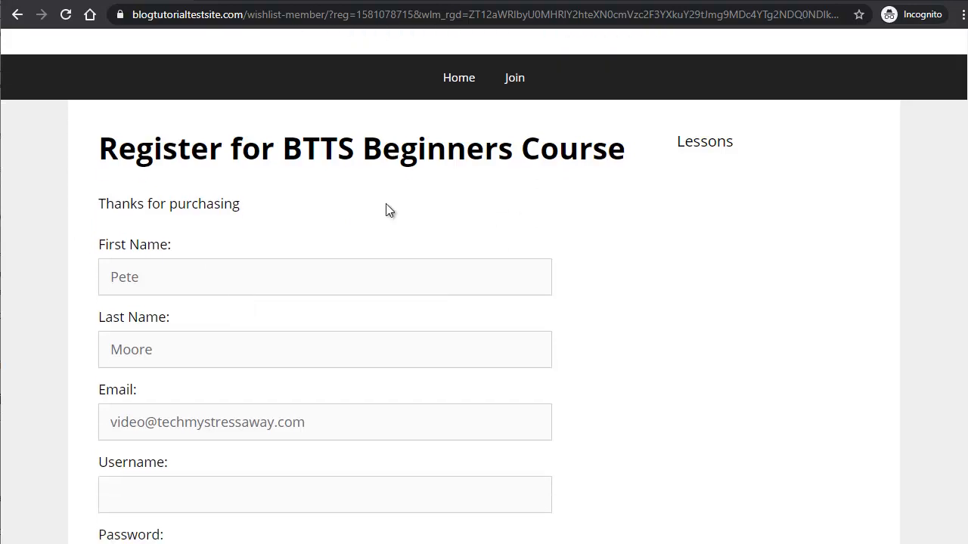
{"action": "left_click_drag", "start_coordinate": [123, 147], "coordinate": [414, 148]}
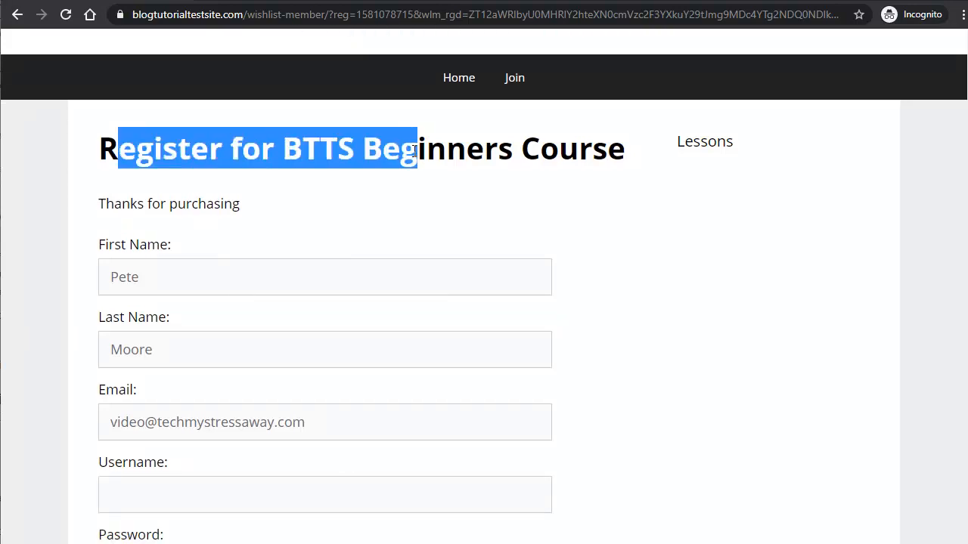
{"action": "left_click_drag", "start_coordinate": [130, 205], "coordinate": [266, 207]}
{"action": "scroll", "coordinate": [308, 258], "scroll_direction": "down", "scroll_amount": 2}
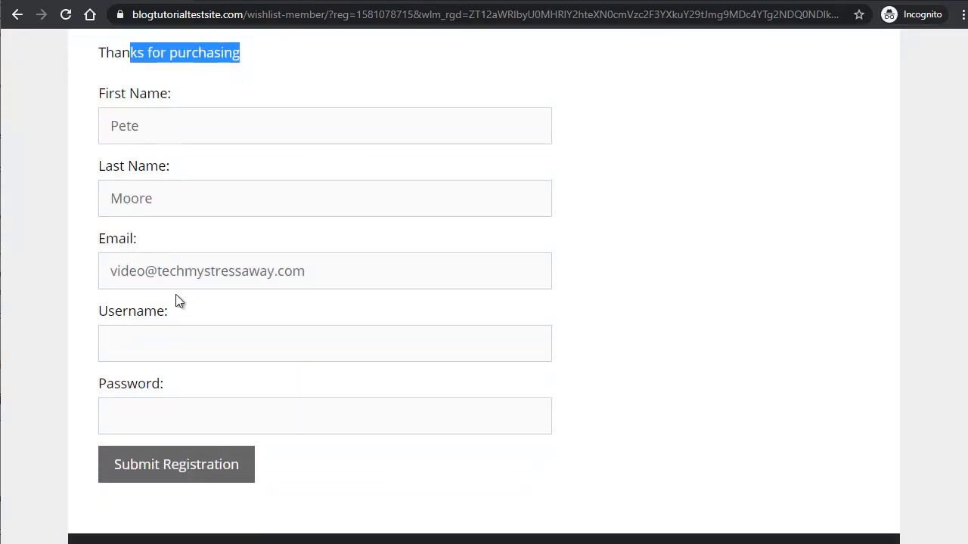
{"action": "left_click", "coordinate": [153, 338]}
{"action": "type", "text": "test1"}
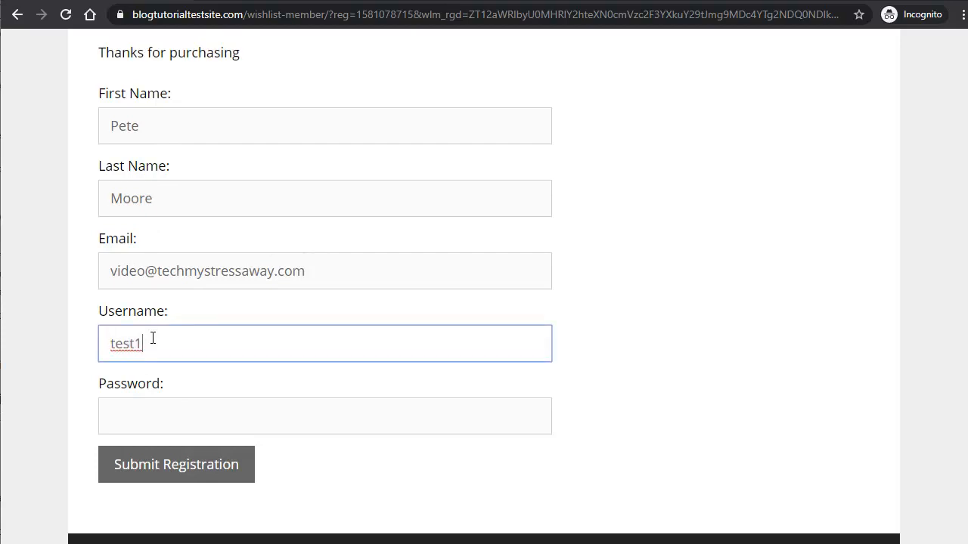
{"action": "key", "text": "Tab"}
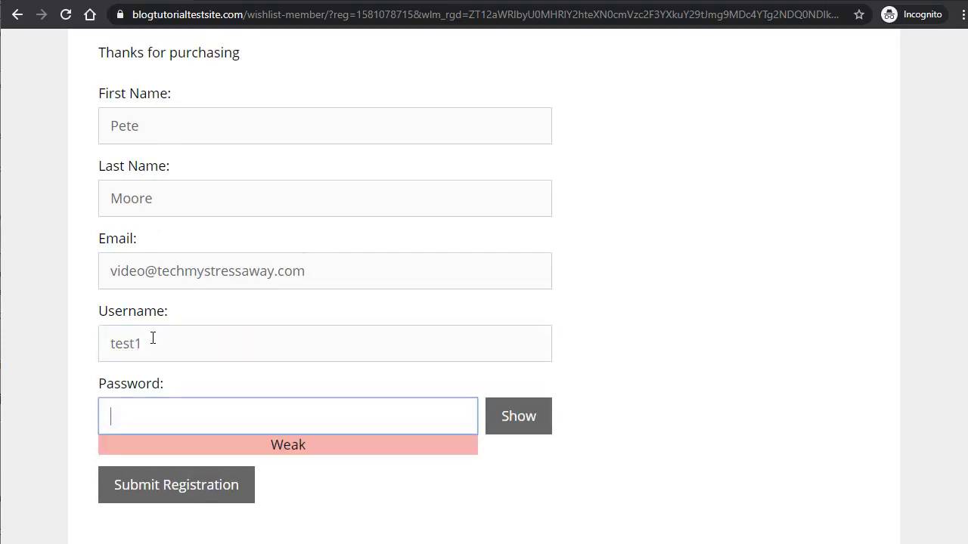
{"action": "type", "text": "••••••••"}
{"action": "left_click", "coordinate": [189, 488]}
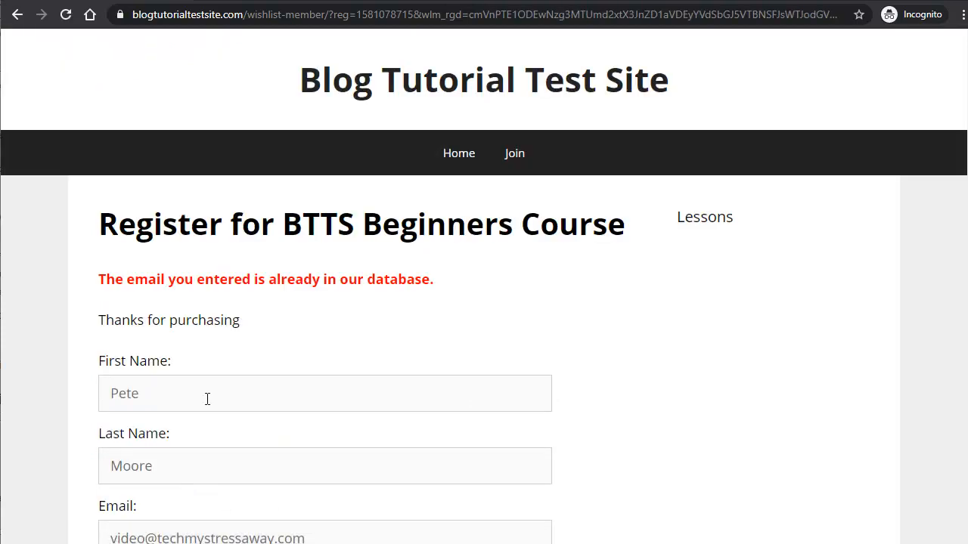
Step: Change the e-mail's local part, re-enter the password, and resubmit the registration
{"action": "left_click_drag", "start_coordinate": [106, 277], "coordinate": [391, 277]}
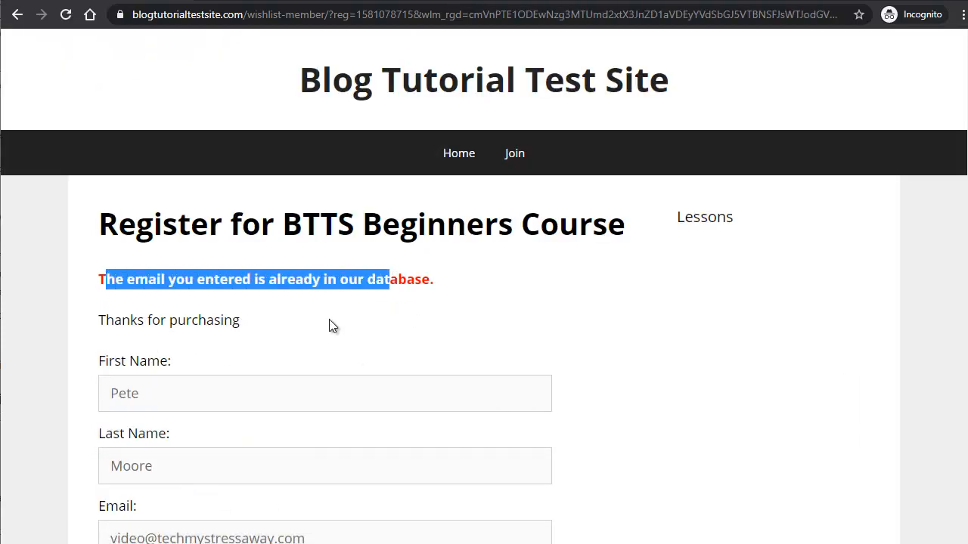
{"action": "scroll", "coordinate": [242, 477], "scroll_direction": "down", "scroll_amount": 3}
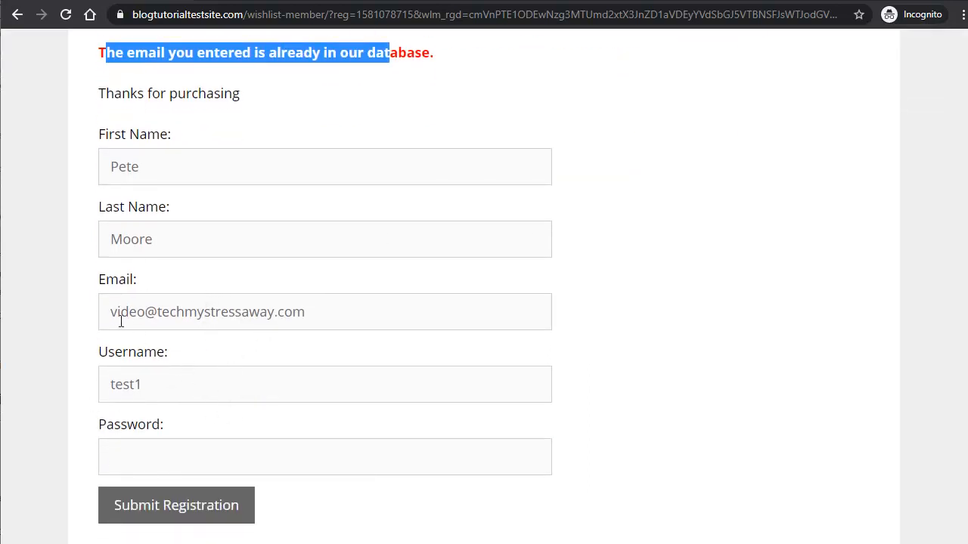
{"action": "left_click_drag", "start_coordinate": [113, 313], "coordinate": [148, 316]}
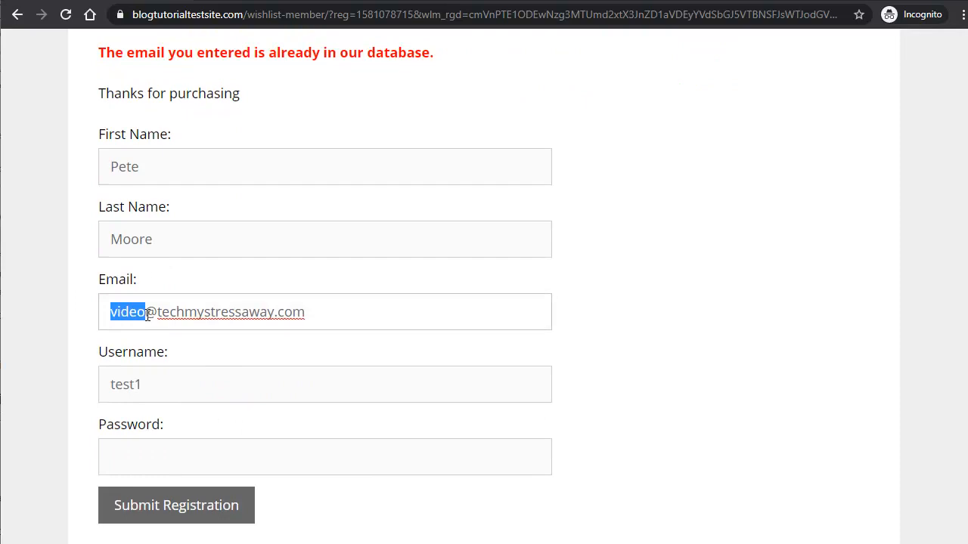
{"action": "type", "text": "test"}
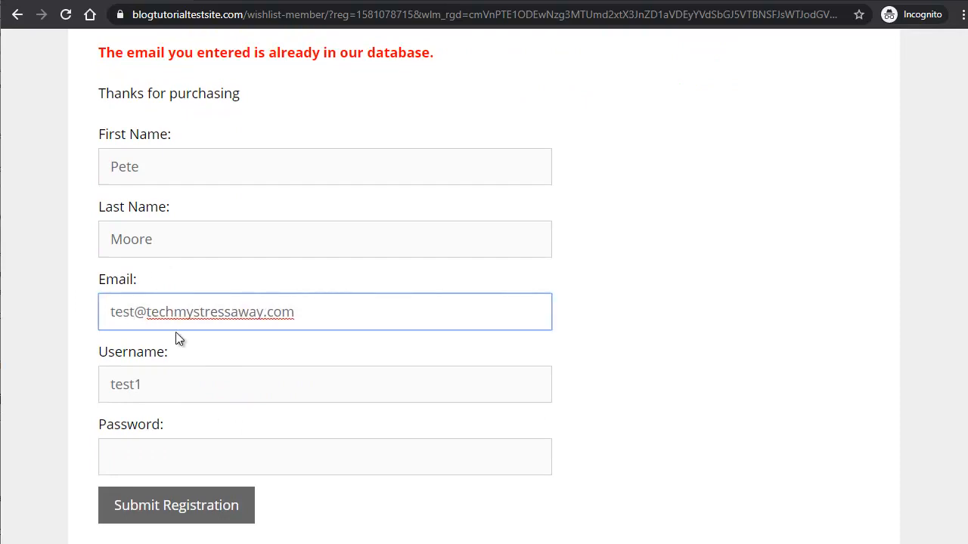
{"action": "left_click", "coordinate": [131, 453]}
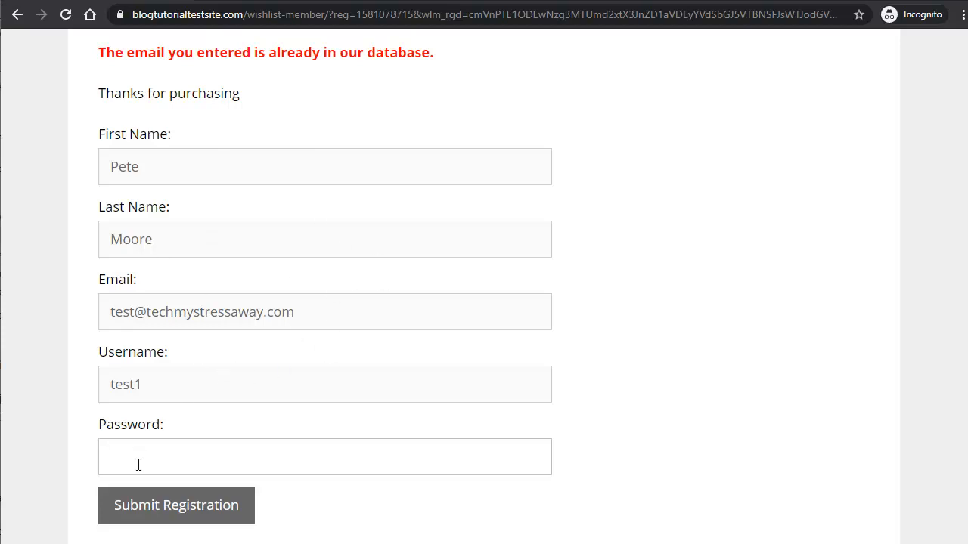
{"action": "type", "text": "test1"}
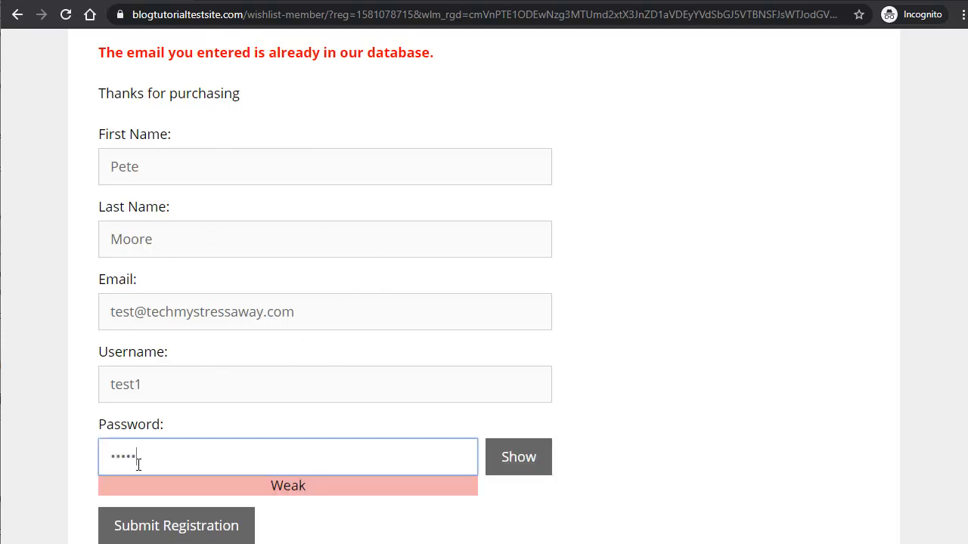
{"action": "type", "text": "4"}
{"action": "scroll", "coordinate": [257, 500], "scroll_direction": "down", "scroll_amount": 1}
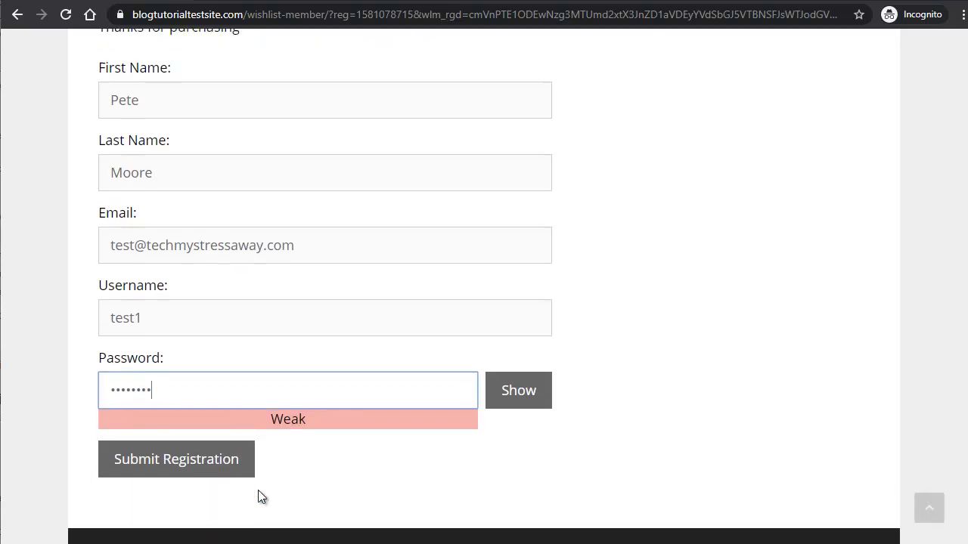
{"action": "left_click", "coordinate": [216, 462]}
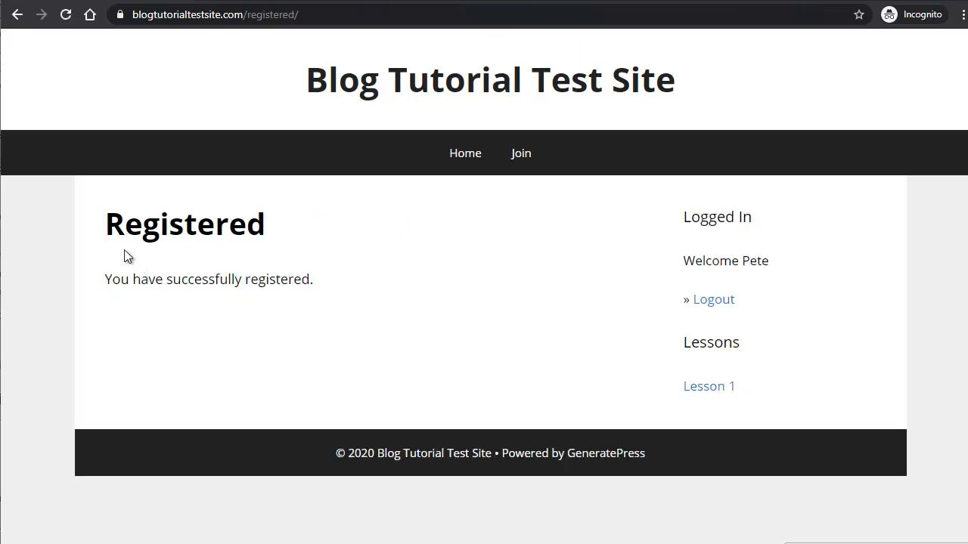
Step: Open the member-only Lesson 1 page from the sidebar
{"action": "left_click_drag", "start_coordinate": [111, 223], "coordinate": [273, 229]}
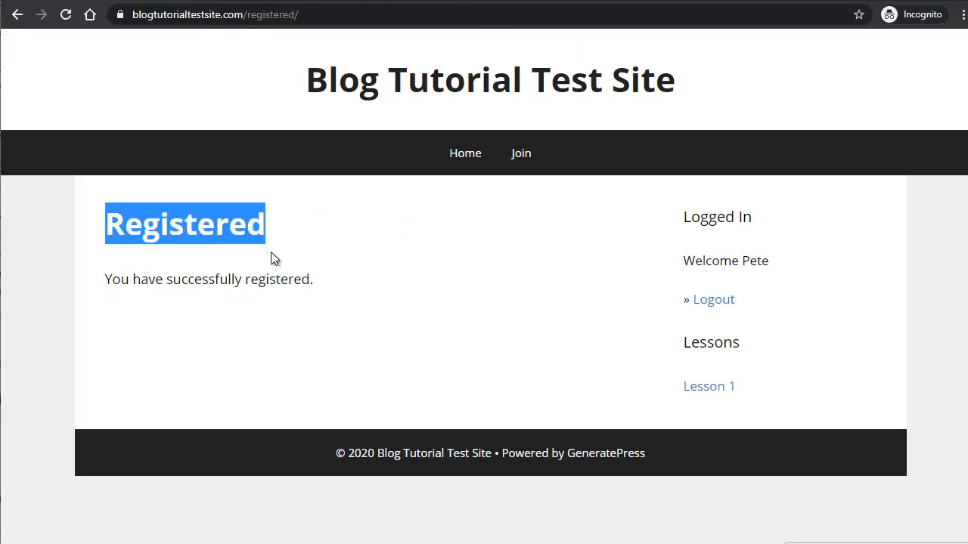
{"action": "left_click", "coordinate": [274, 304]}
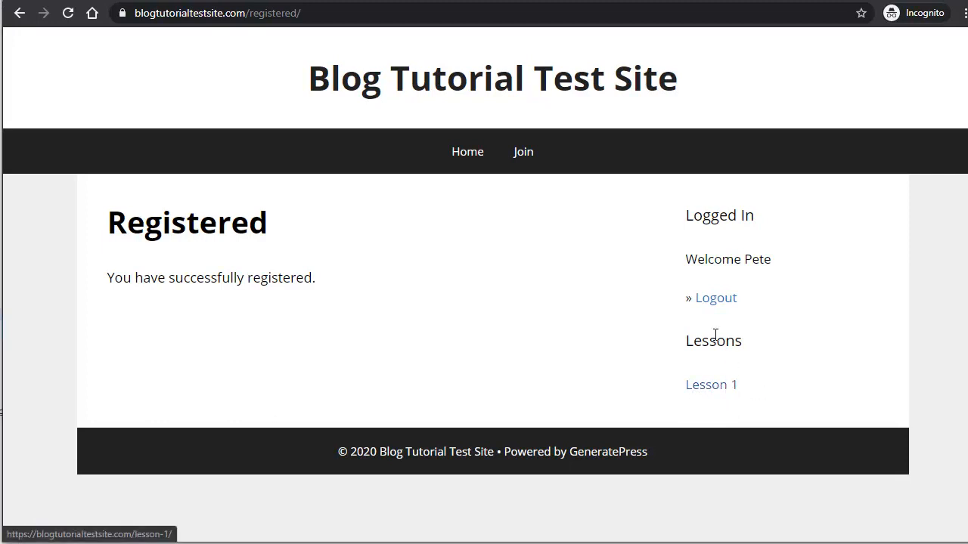
{"action": "left_click", "coordinate": [715, 392]}
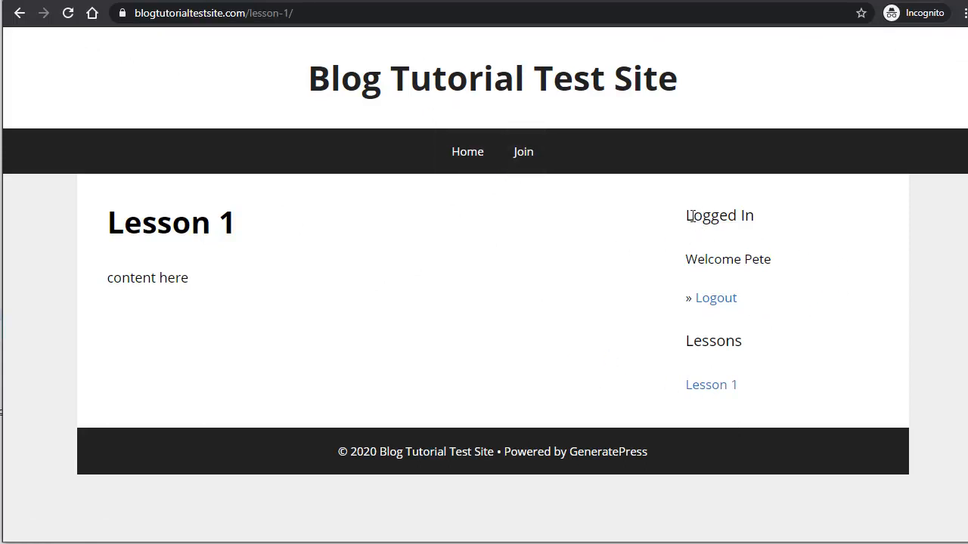
Step: Log the member out from the Logged In sidebar
{"action": "left_click_drag", "start_coordinate": [690, 217], "coordinate": [762, 225]}
{"action": "left_click", "coordinate": [749, 220]}
{"action": "left_click", "coordinate": [722, 299]}
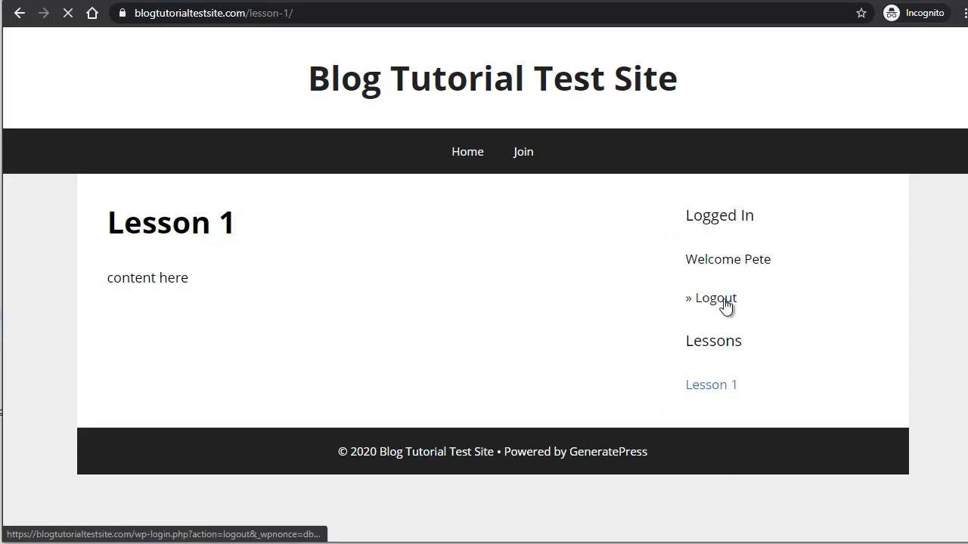
Step: Log in through Member Login as test1 with the member's password
{"action": "scroll", "coordinate": [514, 340], "scroll_direction": "down", "scroll_amount": 1}
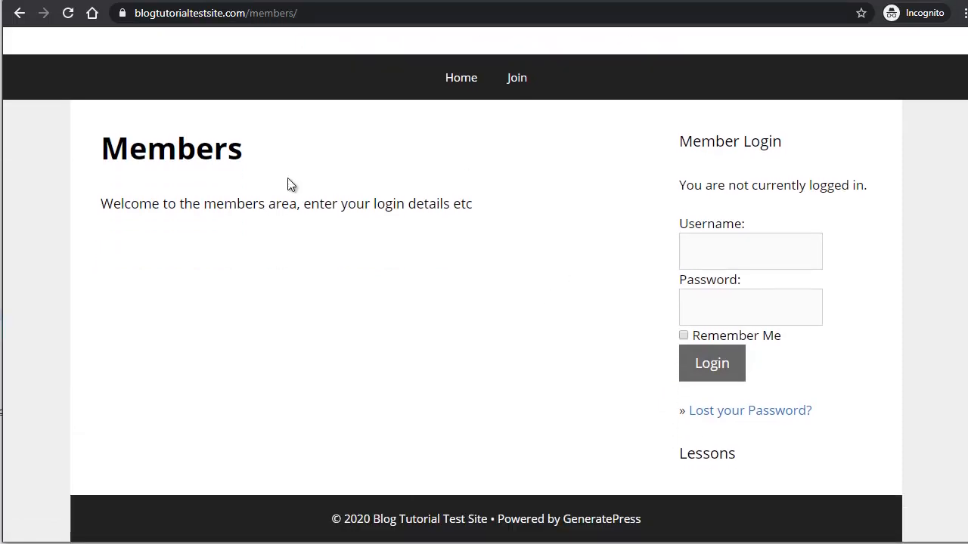
{"action": "scroll", "coordinate": [391, 339], "scroll_direction": "up", "scroll_amount": 1}
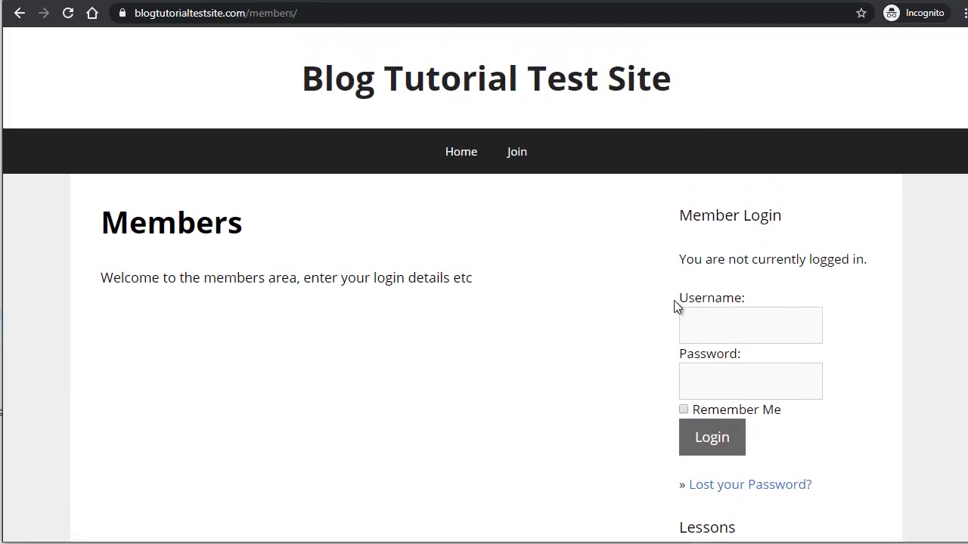
{"action": "left_click", "coordinate": [707, 319]}
{"action": "type", "text": "te"}
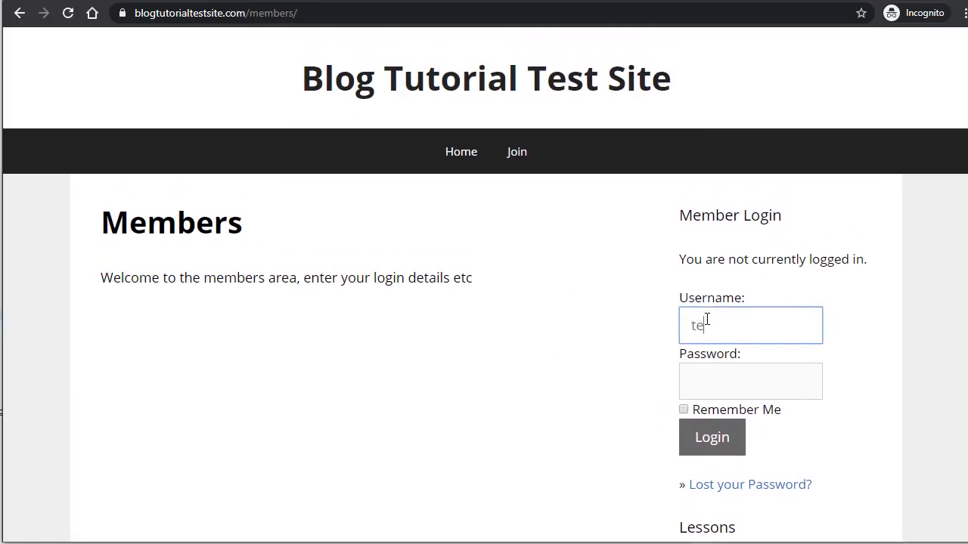
{"action": "type", "text": "st1"}
{"action": "key", "text": "Tab"}
{"action": "type", "text": "••••••••"}
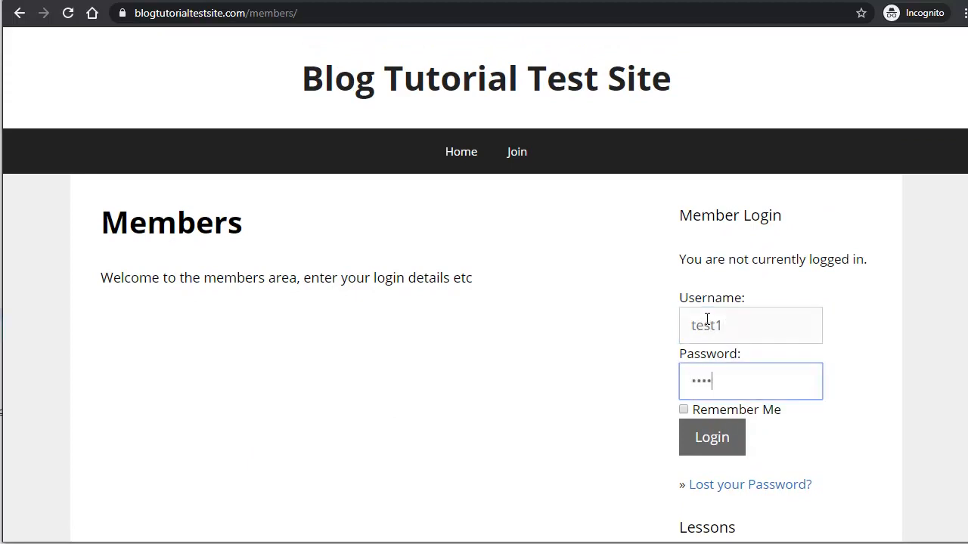
{"action": "left_click", "coordinate": [730, 443]}
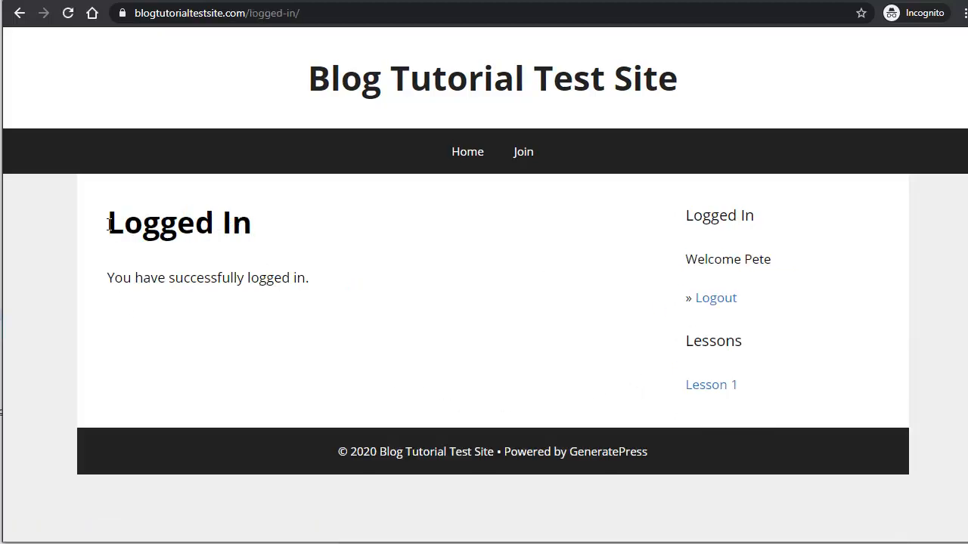
{"action": "left_click_drag", "start_coordinate": [110, 223], "coordinate": [270, 228]}
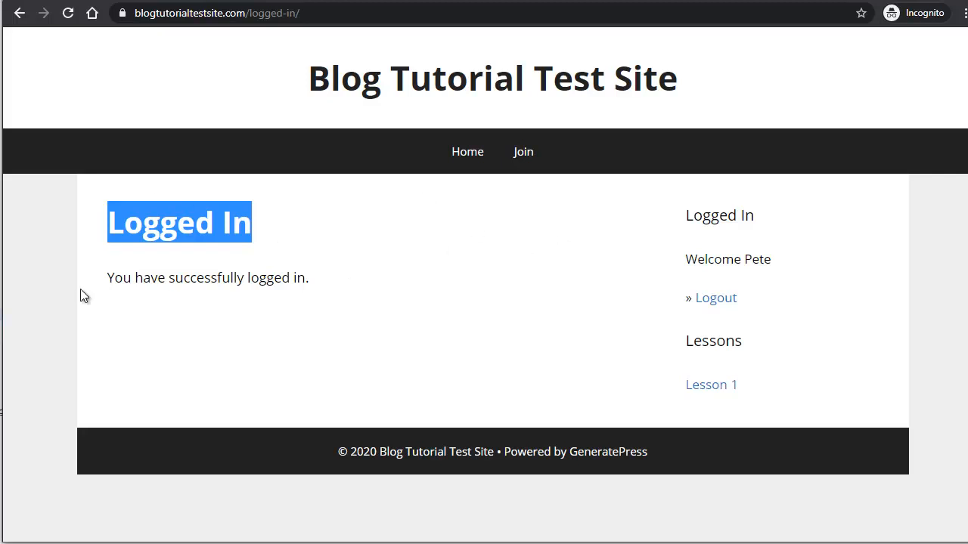
{"action": "left_click", "coordinate": [124, 214]}
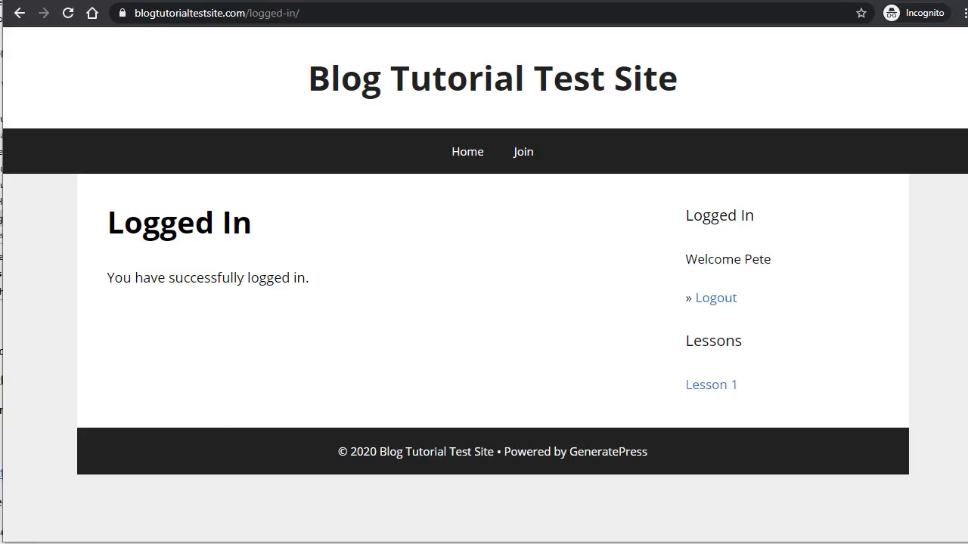
{"action": "mouse_move", "coordinate": [446, 543]}
{"action": "left_click", "coordinate": [526, 541]}
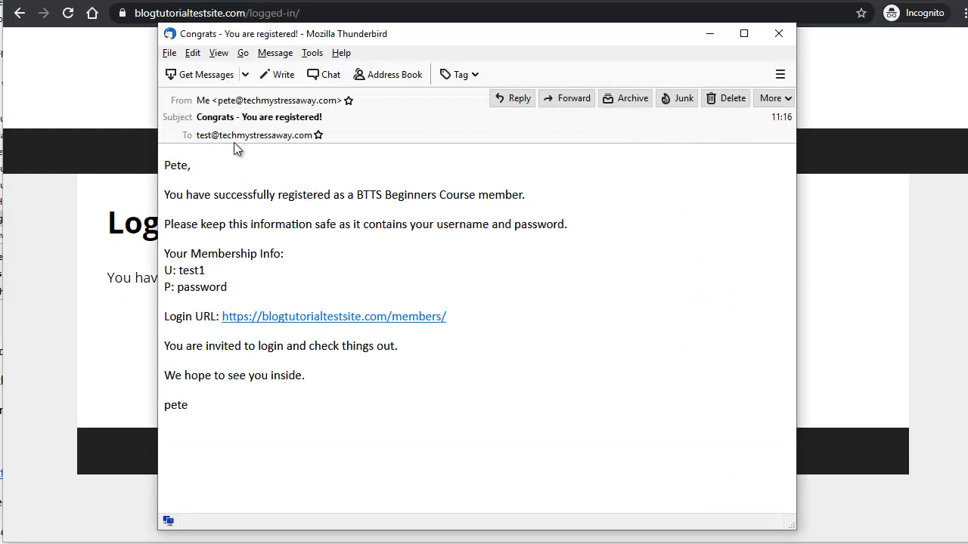
{"action": "left_click", "coordinate": [265, 104]}
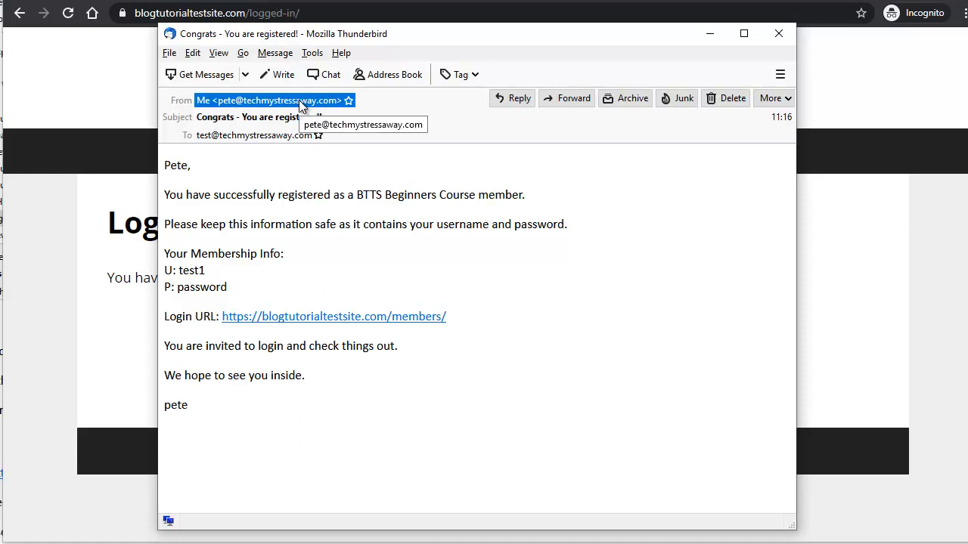
{"action": "left_click", "coordinate": [249, 123]}
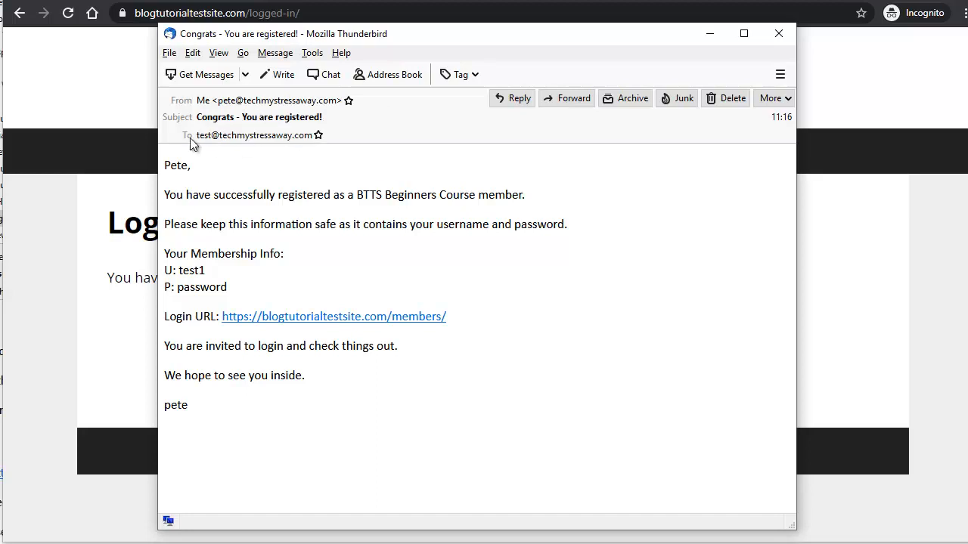
{"action": "left_click", "coordinate": [236, 160]}
{"action": "left_click_drag", "start_coordinate": [167, 165], "coordinate": [184, 165]}
{"action": "left_click_drag", "start_coordinate": [356, 194], "coordinate": [519, 195]}
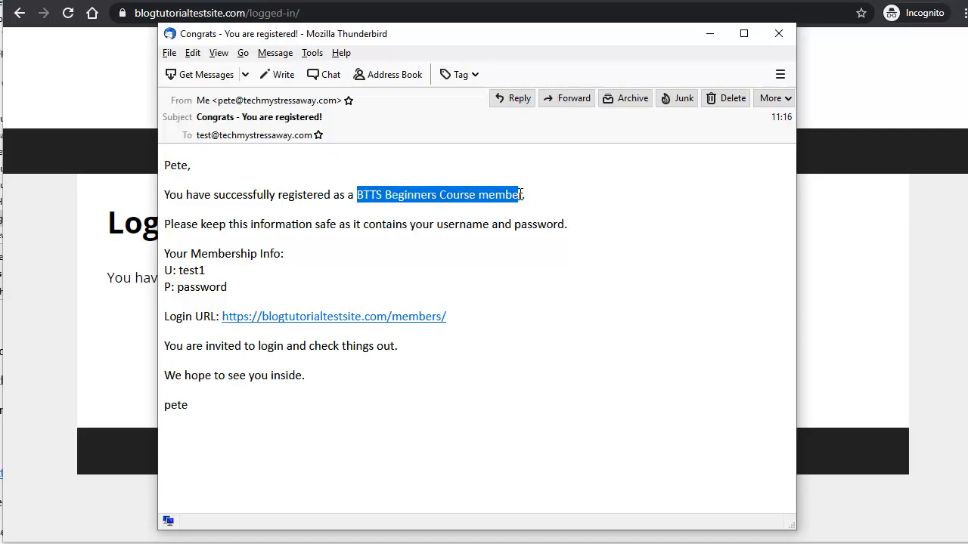
{"action": "left_click_drag", "start_coordinate": [177, 276], "coordinate": [220, 293]}
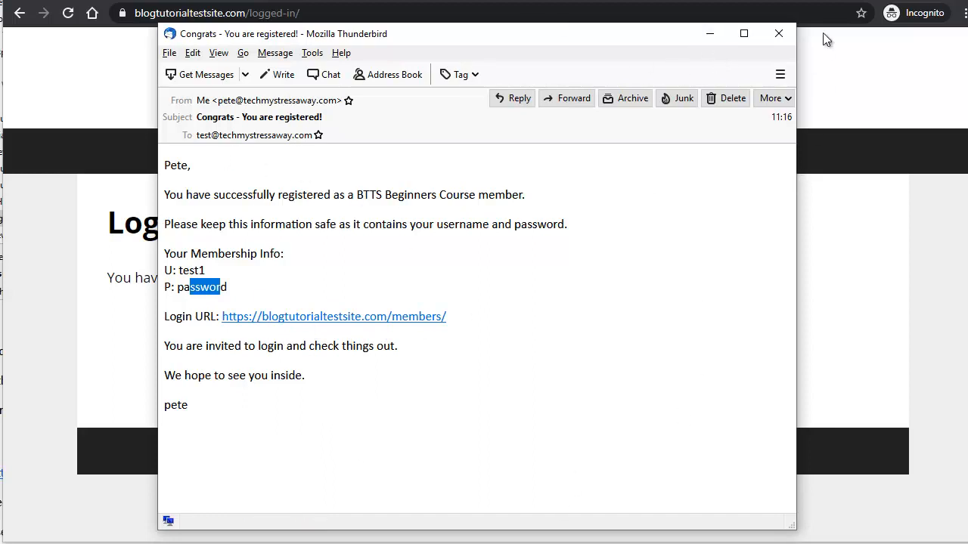
{"action": "left_click", "coordinate": [781, 33]}
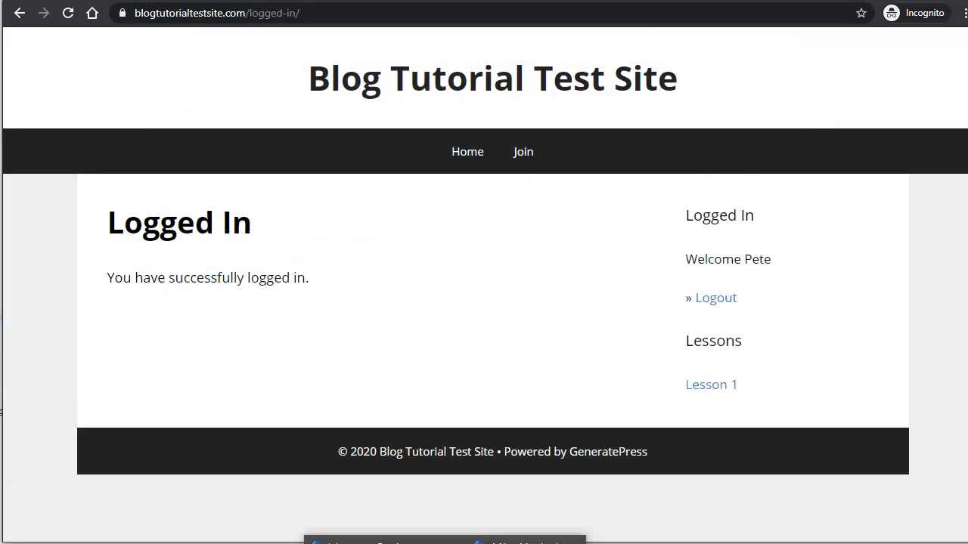
{"action": "left_click", "coordinate": [446, 538]}
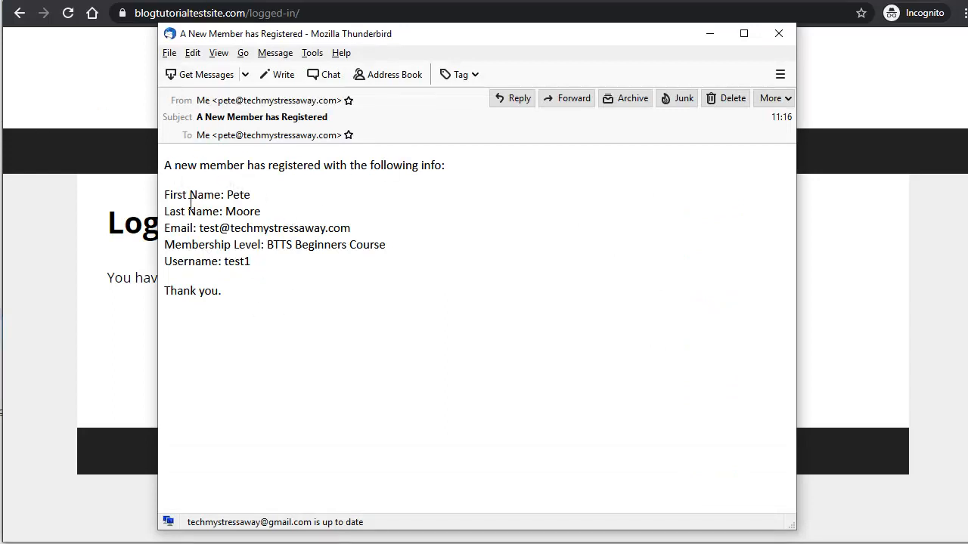
{"action": "left_click_drag", "start_coordinate": [233, 195], "coordinate": [268, 218]}
{"action": "left_click_drag", "start_coordinate": [211, 229], "coordinate": [359, 233]}
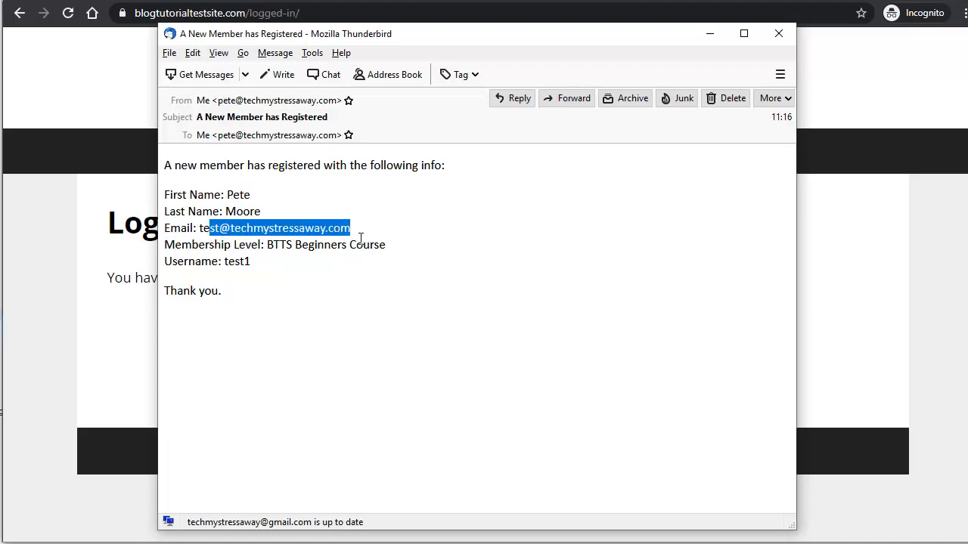
{"action": "left_click_drag", "start_coordinate": [280, 249], "coordinate": [413, 254]}
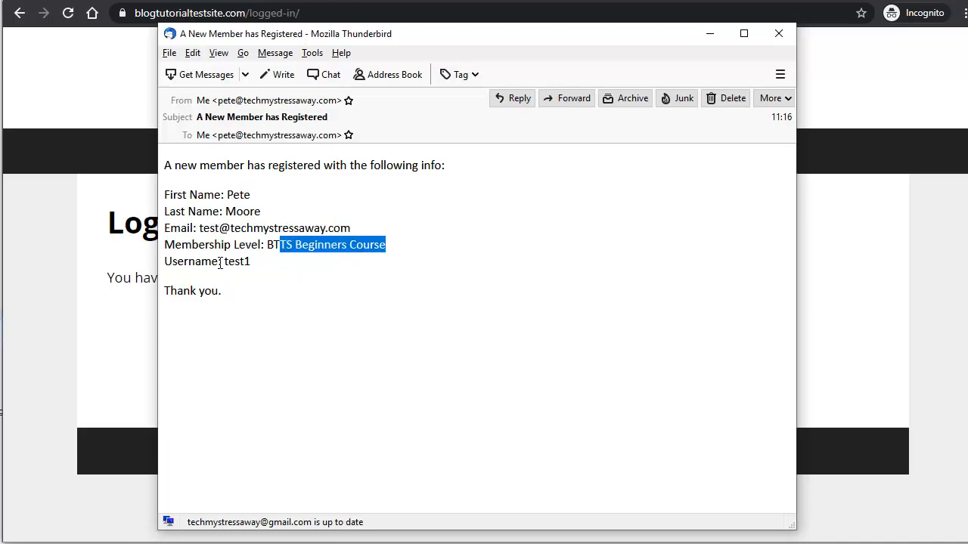
{"action": "left_click_drag", "start_coordinate": [241, 262], "coordinate": [259, 265]}
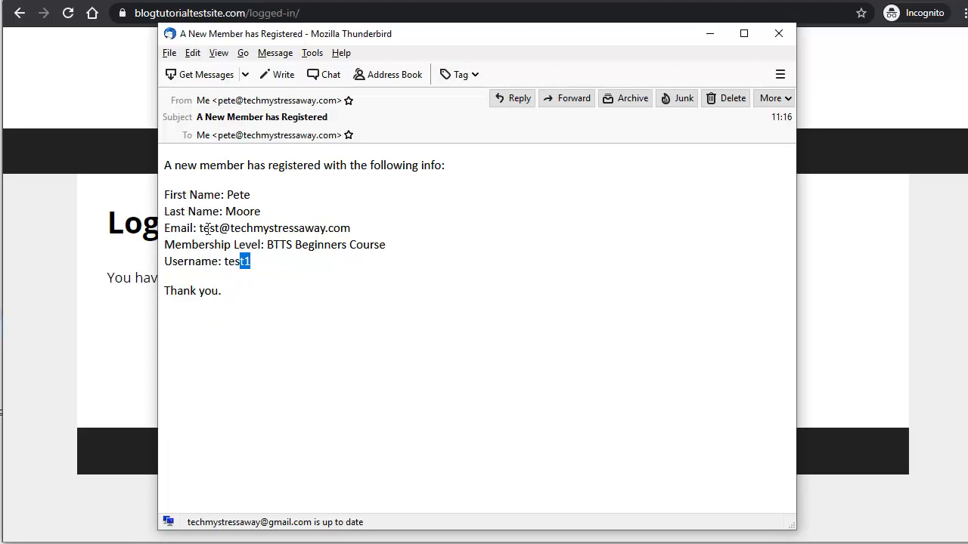
{"action": "left_click", "coordinate": [779, 33]}
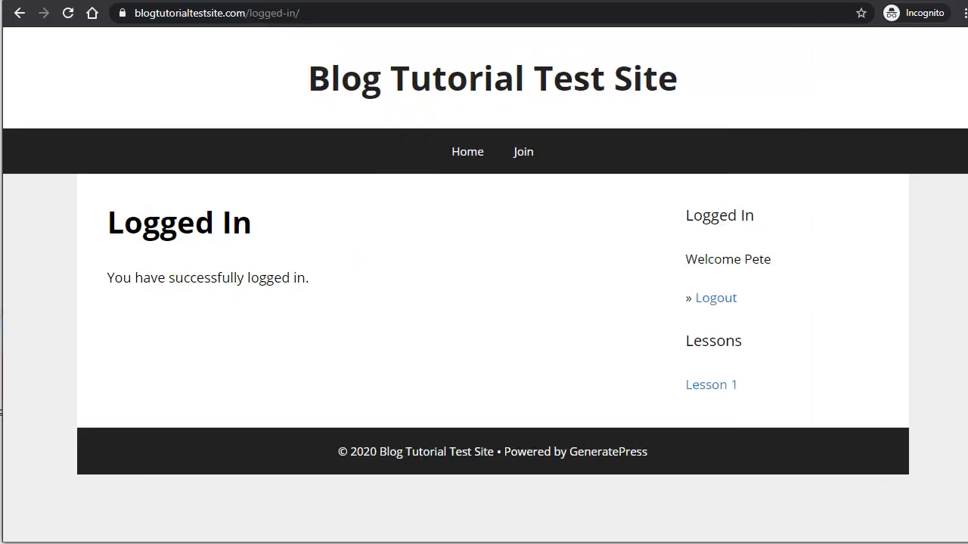
{"action": "mouse_move", "coordinate": [333, 543]}
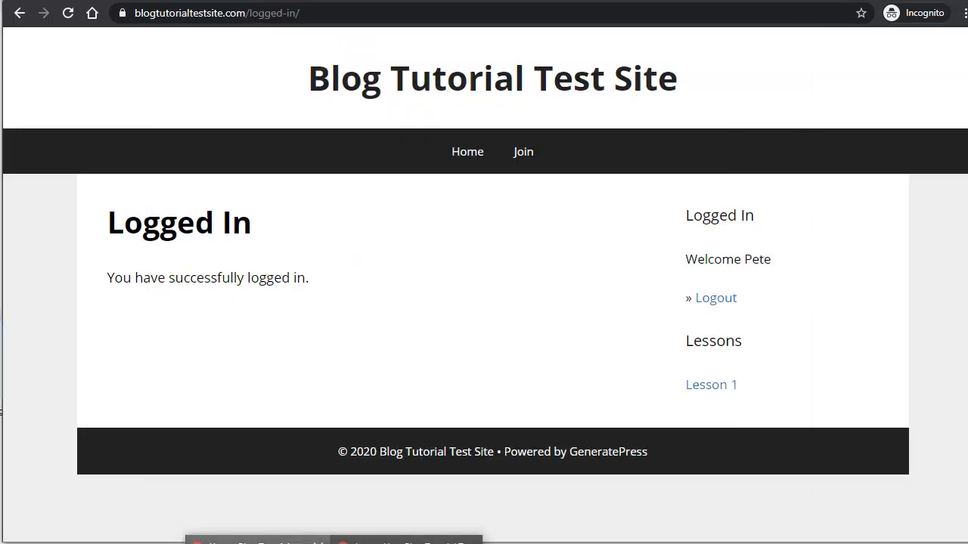
Step: Refresh the Users list to see the new Subscriber, then open the WishList Member dashboard
{"action": "left_click", "coordinate": [260, 540]}
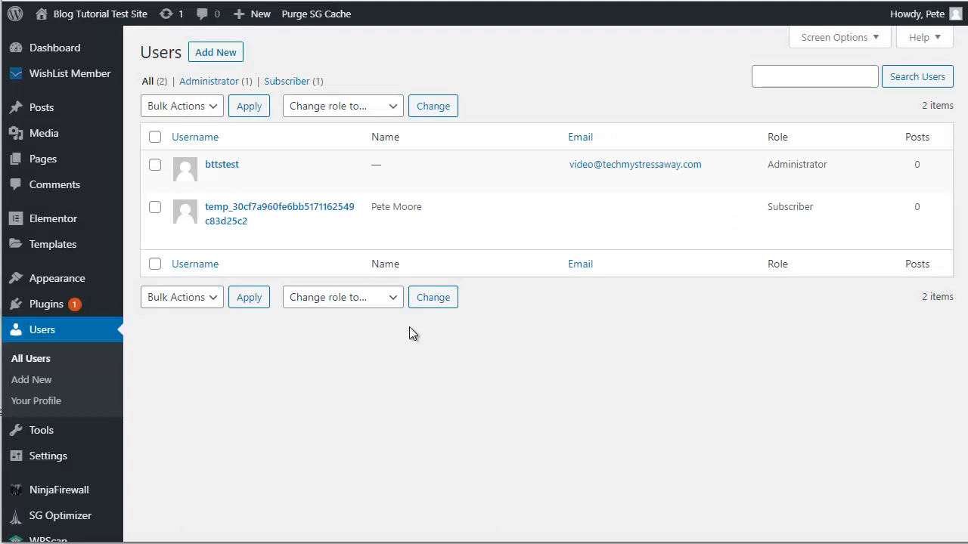
{"action": "left_click", "coordinate": [68, 15]}
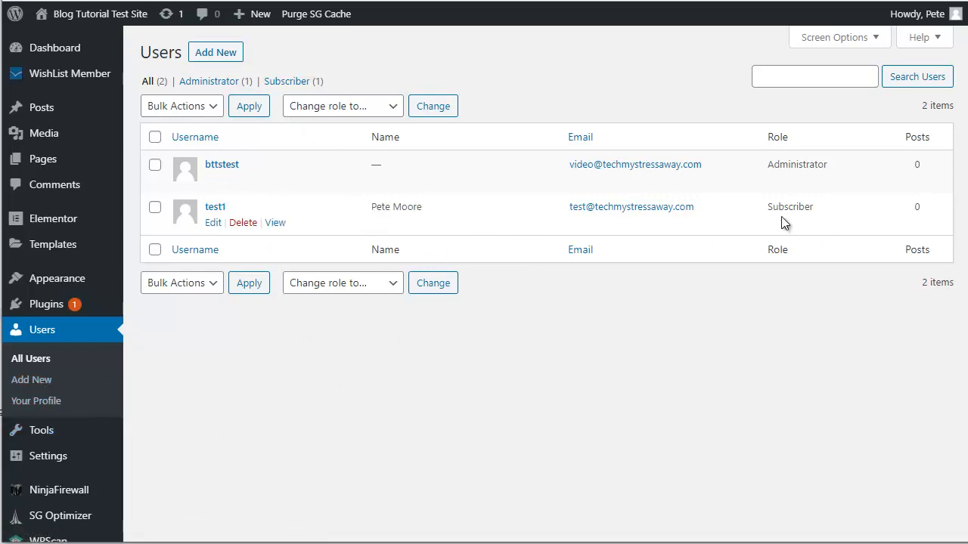
{"action": "left_click_drag", "start_coordinate": [770, 206], "coordinate": [822, 214]}
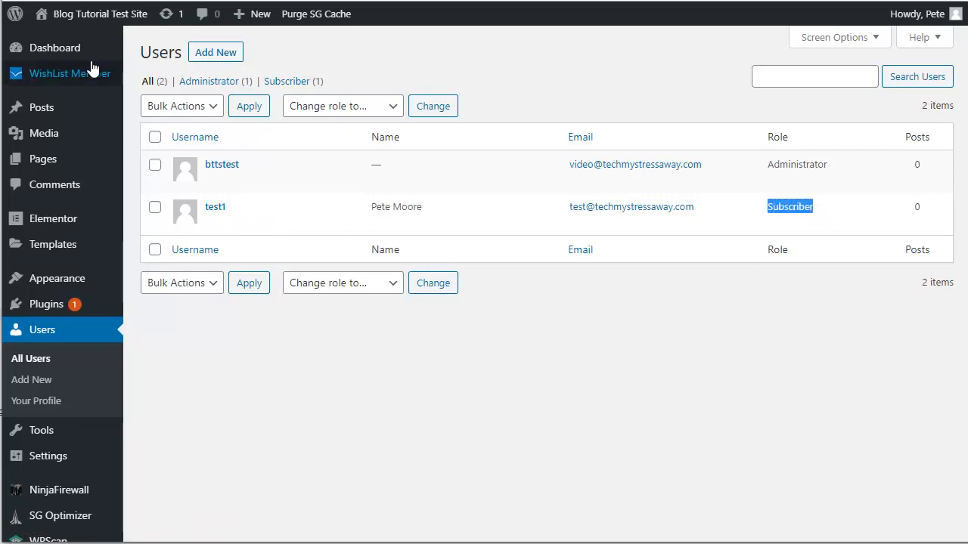
{"action": "mouse_move", "coordinate": [43, 75]}
{"action": "left_click", "coordinate": [195, 135]}
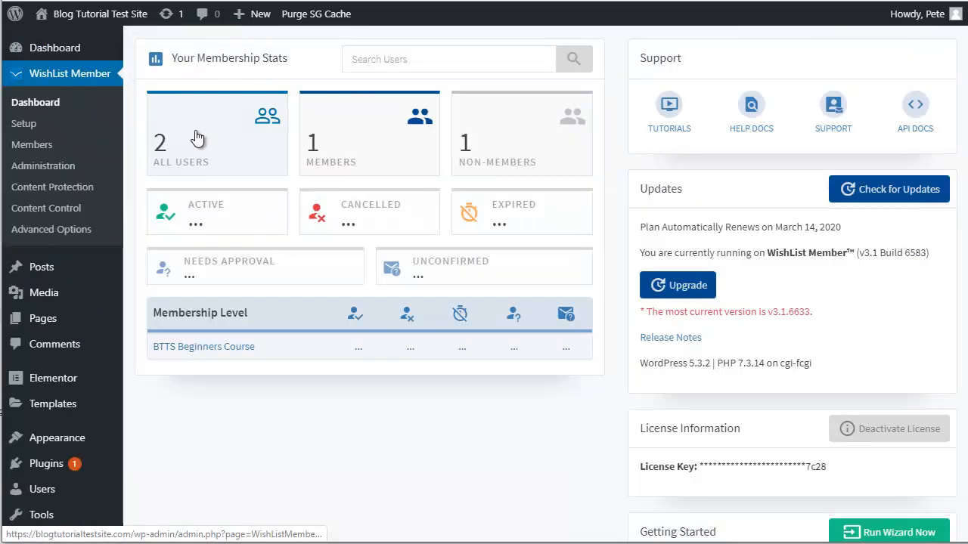
Step: In WishList Member Members, tick test1 and open the '- Select an Action -' list
{"action": "left_click", "coordinate": [32, 145]}
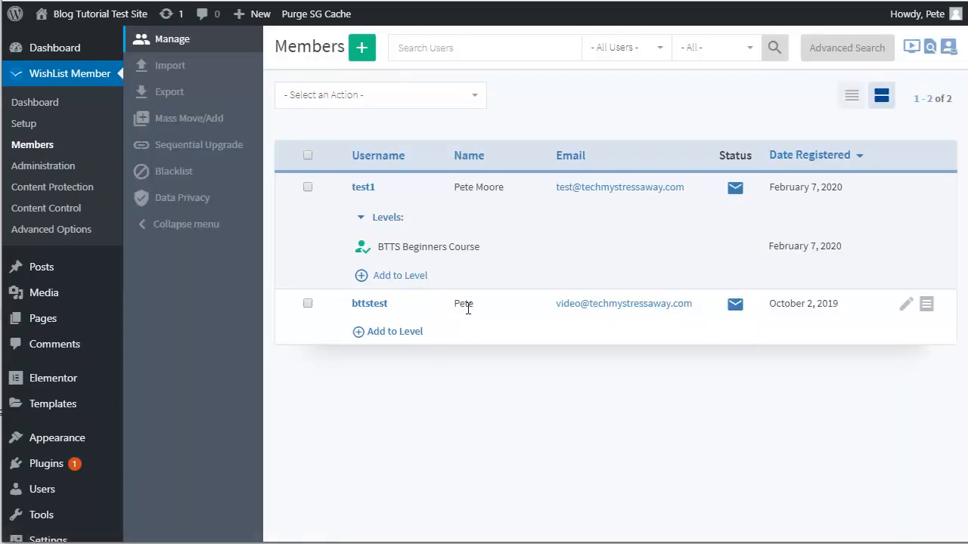
{"action": "left_click_drag", "start_coordinate": [341, 186], "coordinate": [508, 189]}
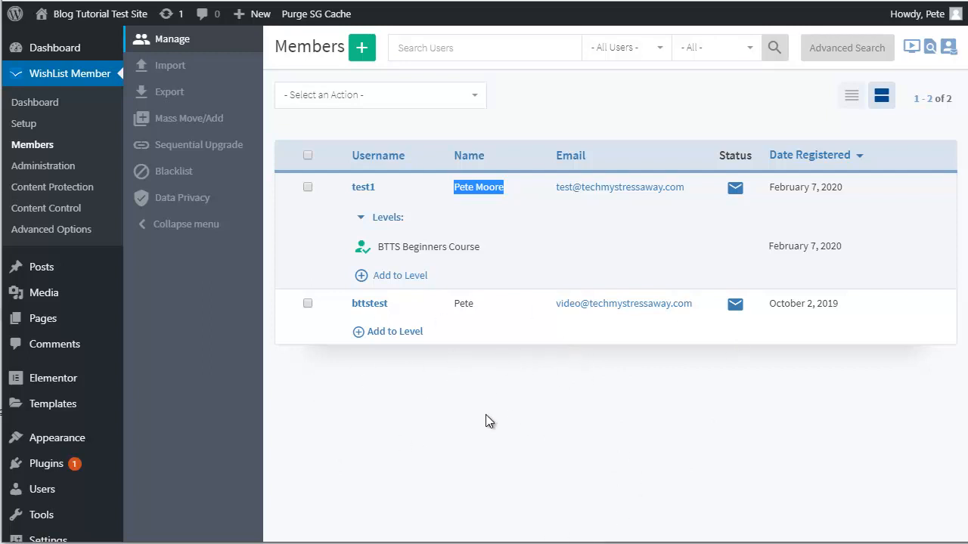
{"action": "left_click", "coordinate": [305, 188]}
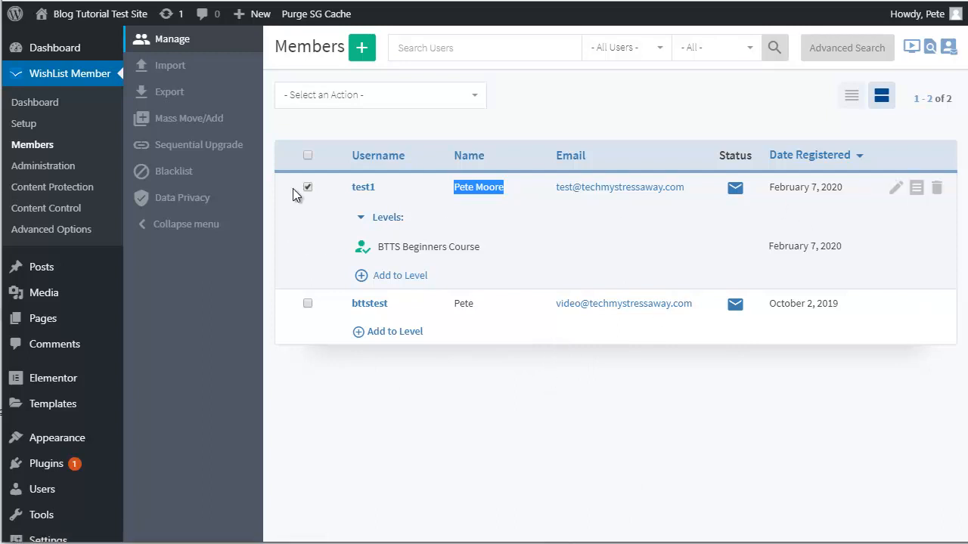
{"action": "left_click", "coordinate": [356, 103]}
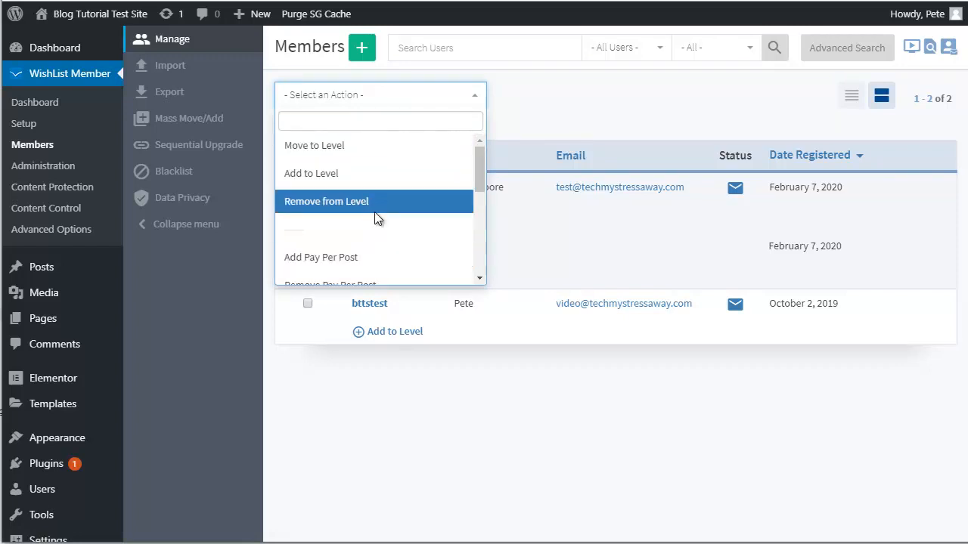
{"action": "scroll", "coordinate": [378, 237], "scroll_direction": "down", "scroll_amount": 4}
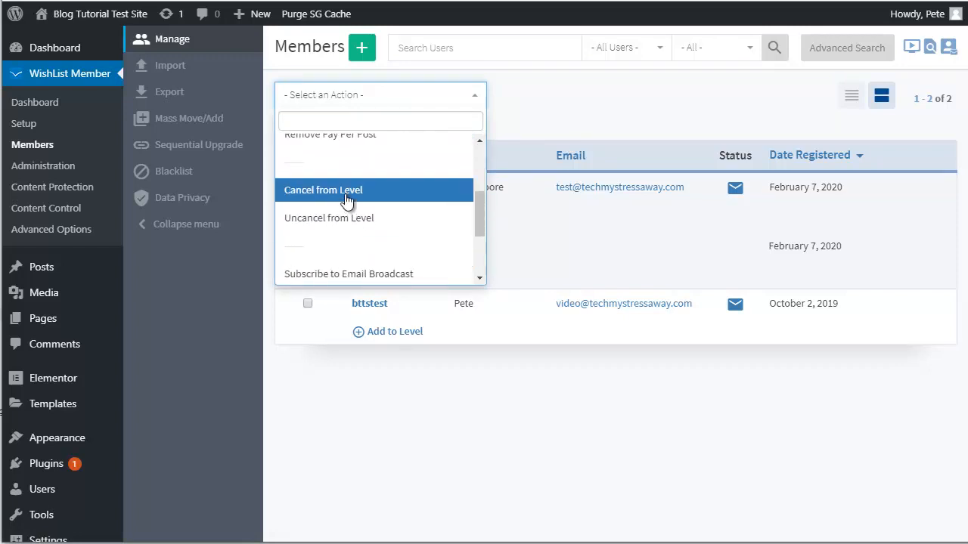
{"action": "scroll", "coordinate": [382, 235], "scroll_direction": "down", "scroll_amount": 3}
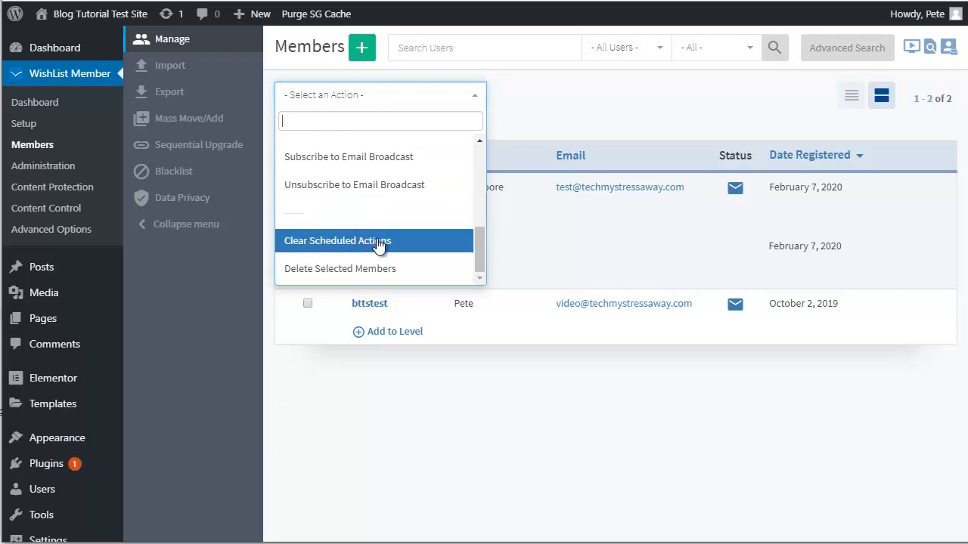
{"action": "scroll", "coordinate": [416, 227], "scroll_direction": "up", "scroll_amount": 3}
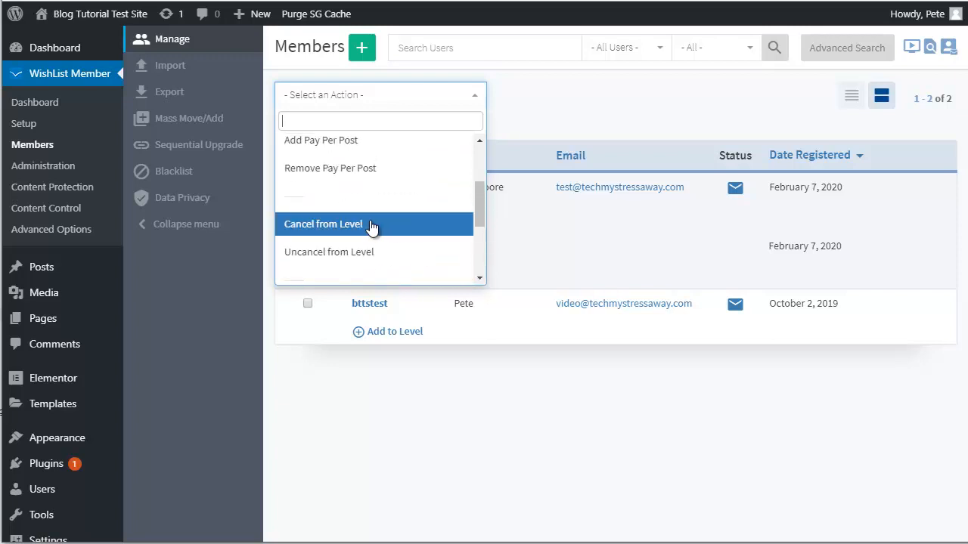
Step: Cancel test1 from the BTTS Beginners Course level with no schedule
{"action": "left_click", "coordinate": [372, 225]}
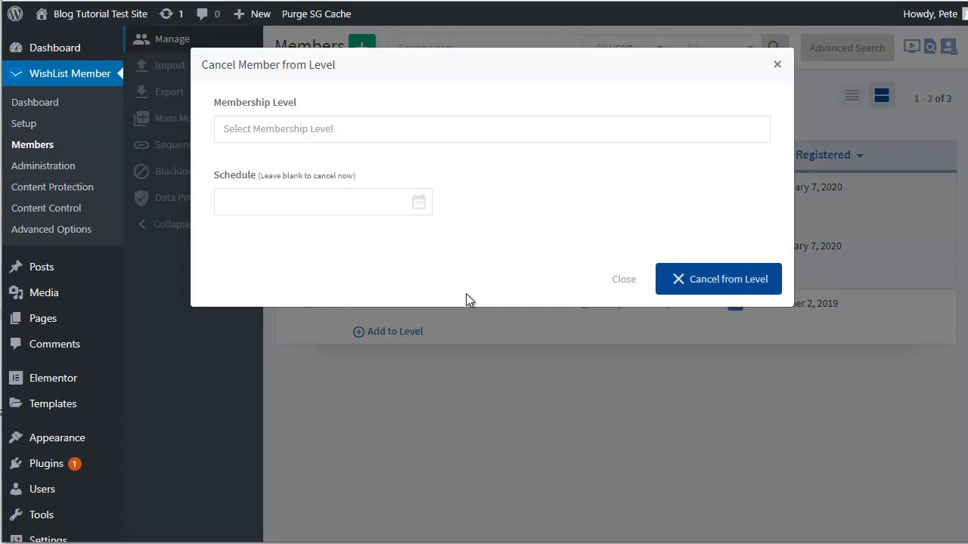
{"action": "left_click", "coordinate": [335, 131]}
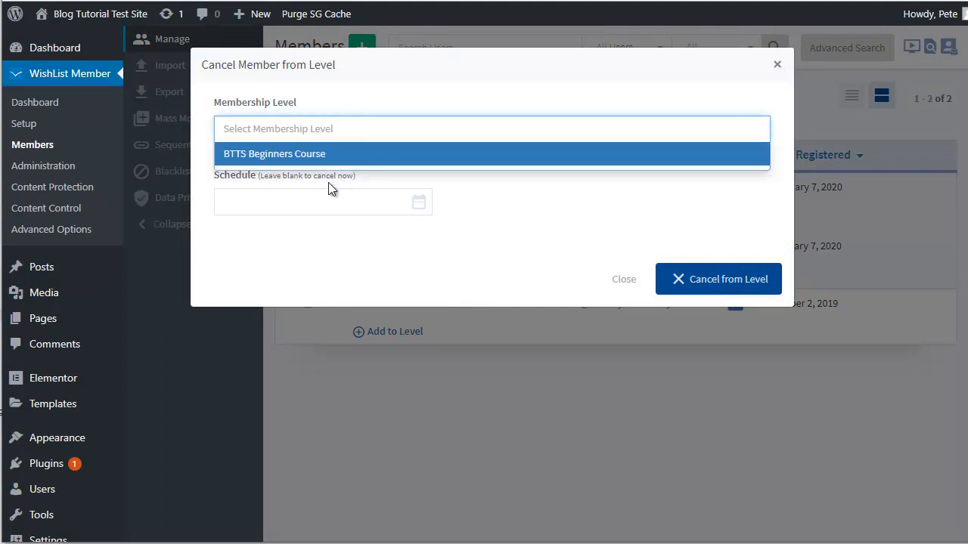
{"action": "left_click", "coordinate": [341, 157]}
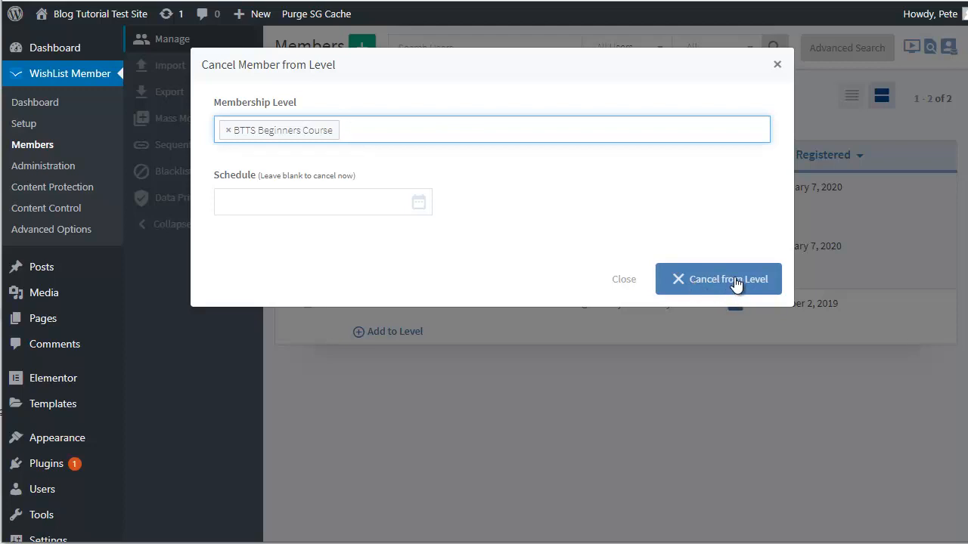
{"action": "left_click", "coordinate": [777, 65]}
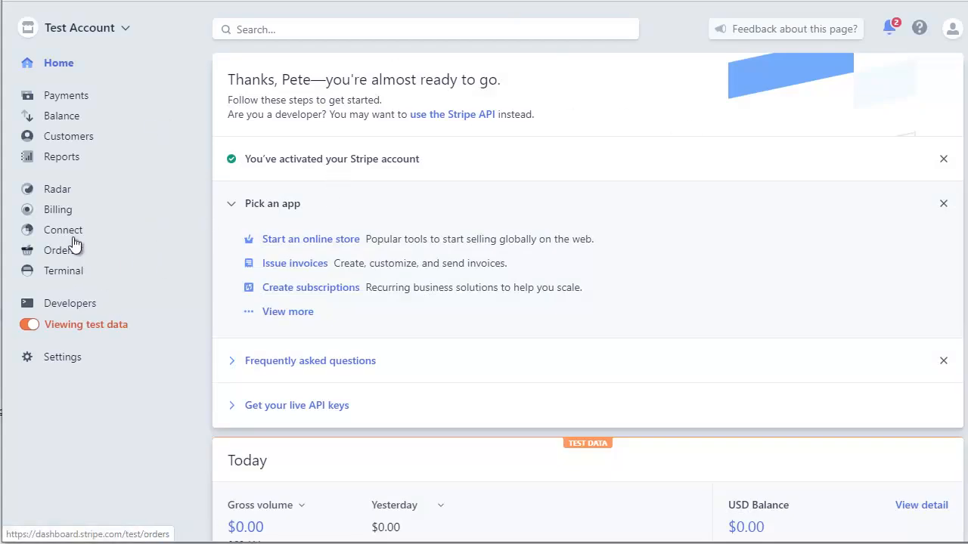
Step: Cancel the BTTS Beginners Course test subscription immediately in Billing > Subscriptions
{"action": "left_click", "coordinate": [59, 209]}
{"action": "left_click", "coordinate": [78, 252]}
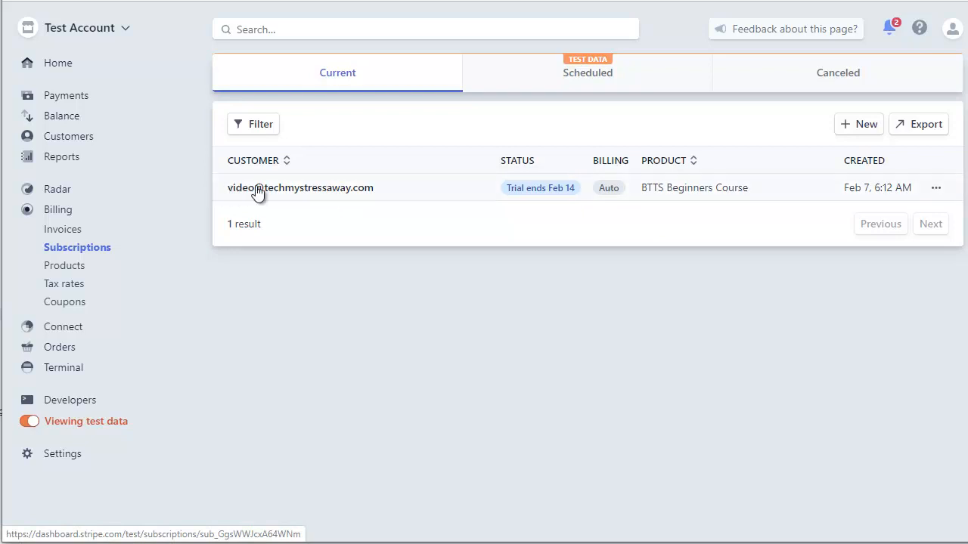
{"action": "left_click", "coordinate": [373, 198]}
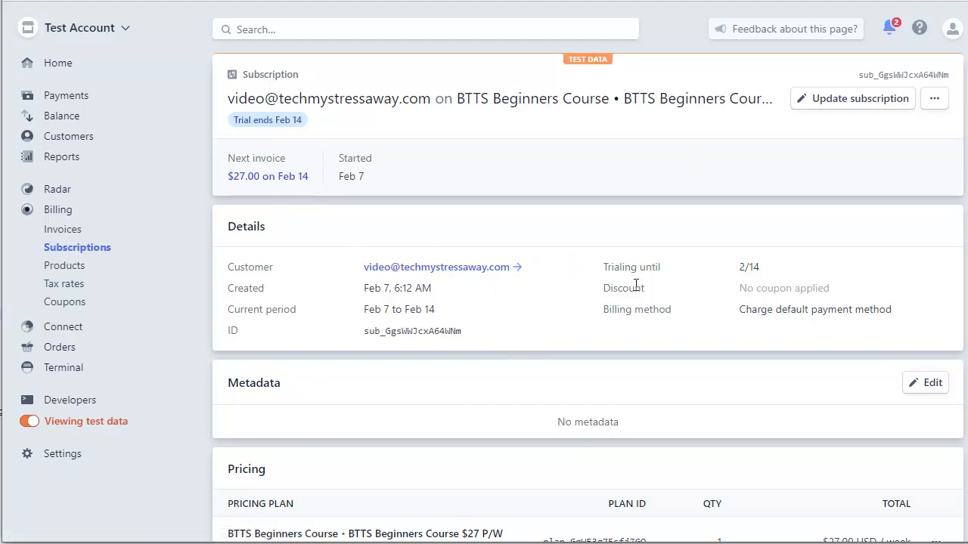
{"action": "scroll", "coordinate": [674, 337], "scroll_direction": "down", "scroll_amount": 3}
{"action": "scroll", "coordinate": [607, 338], "scroll_direction": "up", "scroll_amount": 3}
{"action": "left_click", "coordinate": [936, 106]}
{"action": "left_click", "coordinate": [894, 131]}
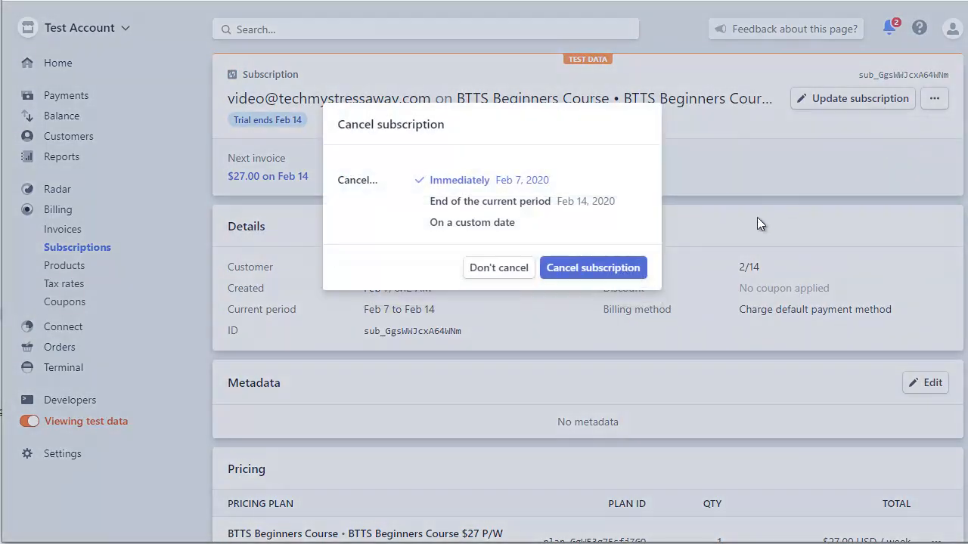
{"action": "left_click", "coordinate": [588, 266]}
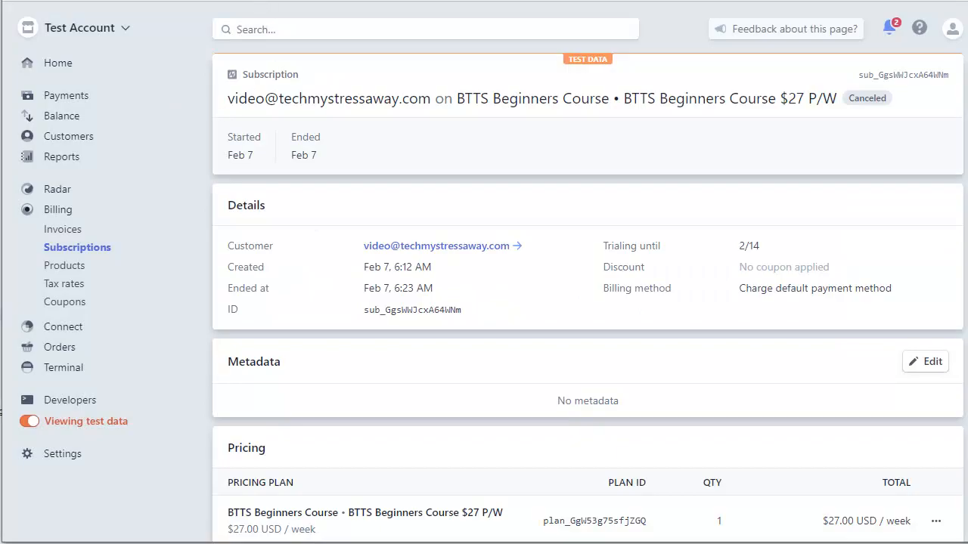
{"action": "left_click", "coordinate": [276, 1]}
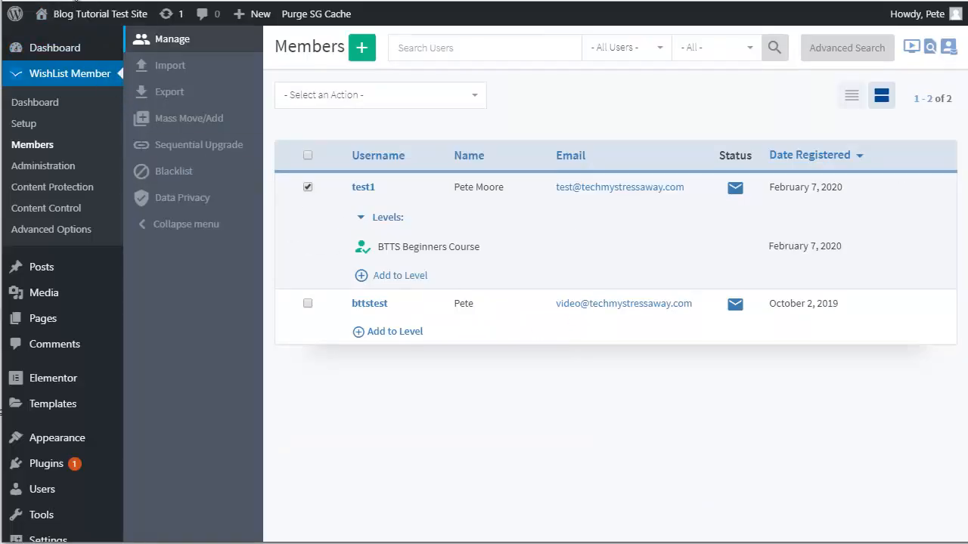
Step: Reload Members to confirm test1's BTTS Beginners Course level is cancelled, then go to WishList Member Setup
{"action": "left_click", "coordinate": [72, 1]}
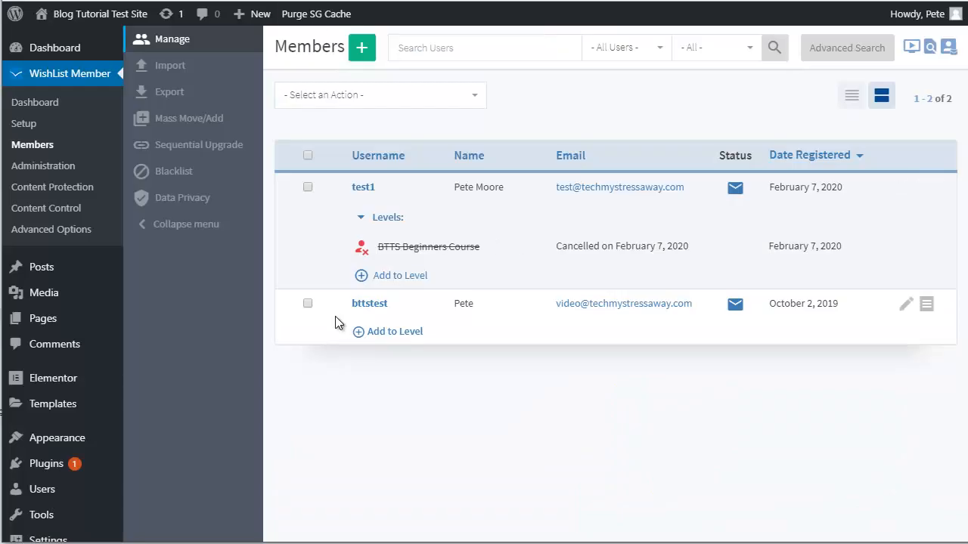
{"action": "left_click", "coordinate": [19, 125]}
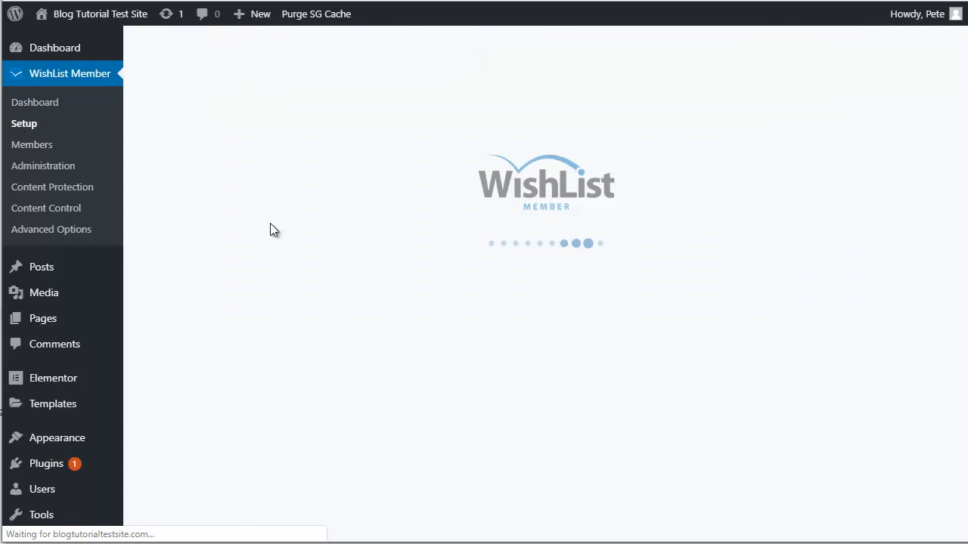
Step: Open the Stripe payment provider's configuration under WishList Member Integrations
{"action": "left_click", "coordinate": [175, 92]}
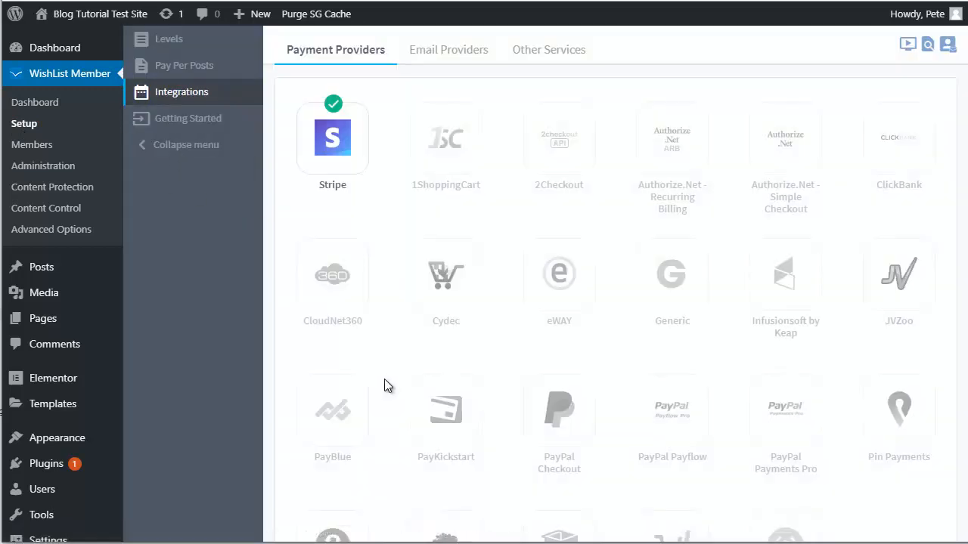
{"action": "left_click", "coordinate": [336, 136]}
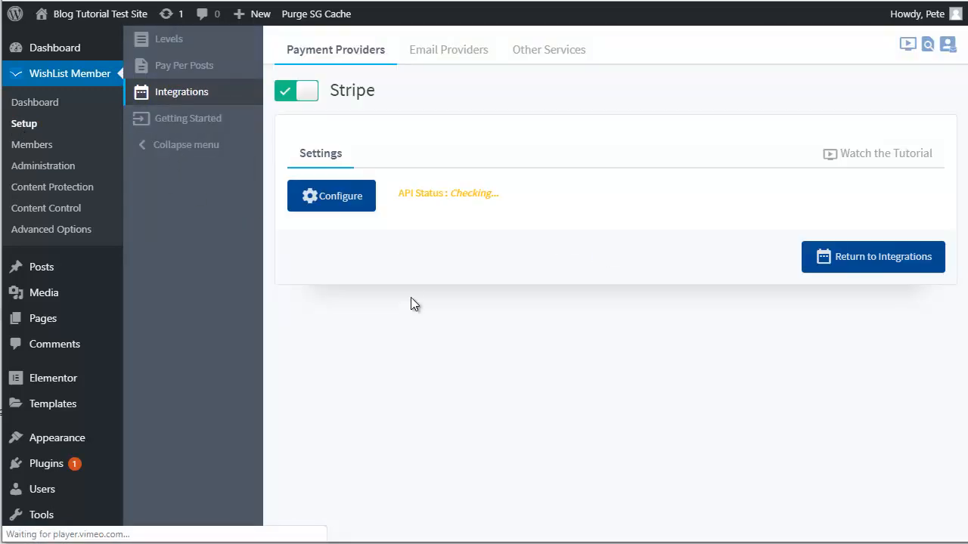
{"action": "left_click", "coordinate": [337, 200]}
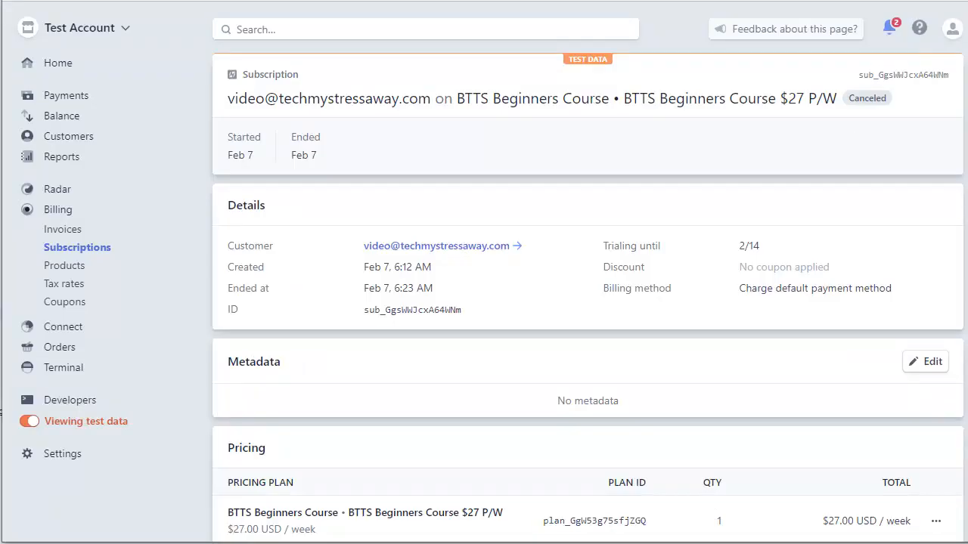
Step: Switch Stripe's API keys page from test to live data and select the live publishable key
{"action": "left_click", "coordinate": [80, 402]}
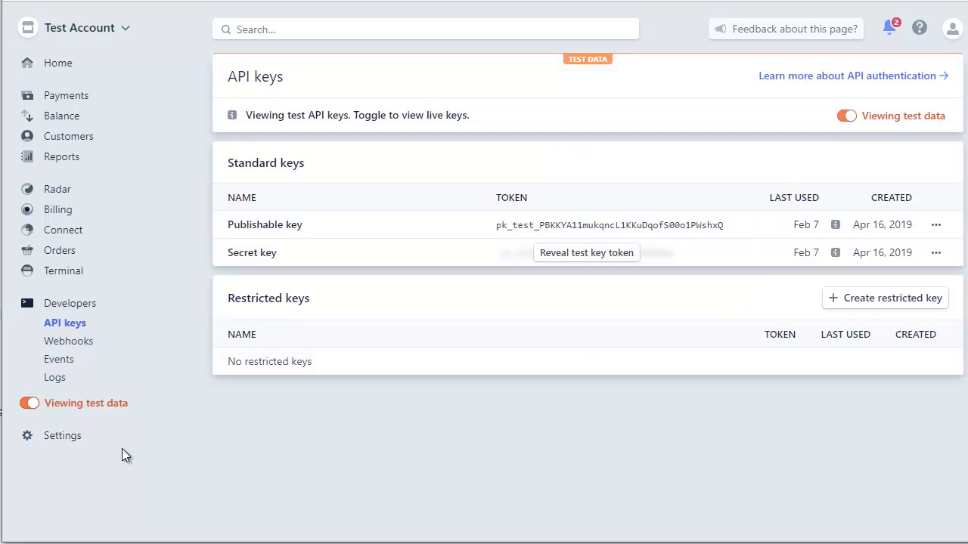
{"action": "left_click", "coordinate": [30, 411]}
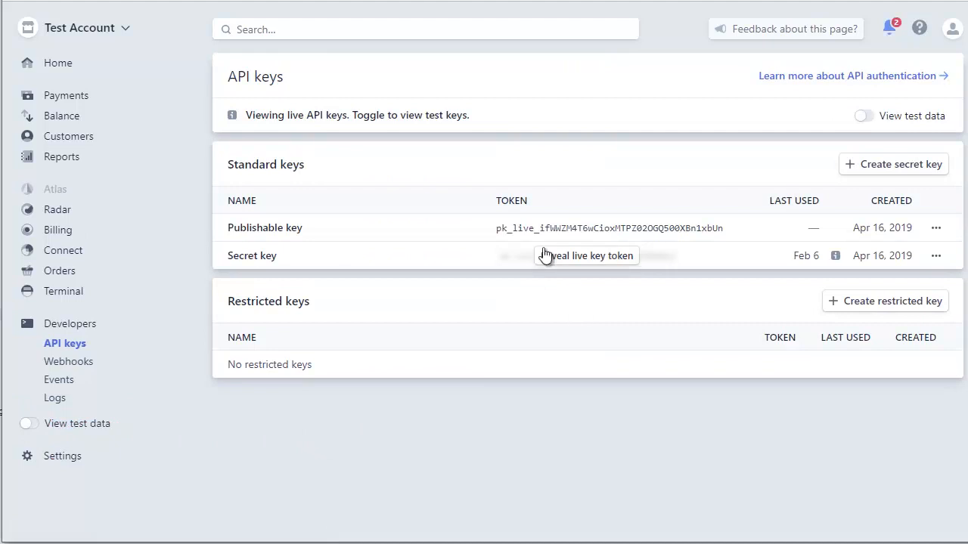
{"action": "left_click_drag", "start_coordinate": [497, 227], "coordinate": [727, 227]}
{"action": "right_click", "coordinate": [675, 230]}
Step: Replace the test publishable key in WordPress with the live publishable key
{"action": "left_click", "coordinate": [715, 243]}
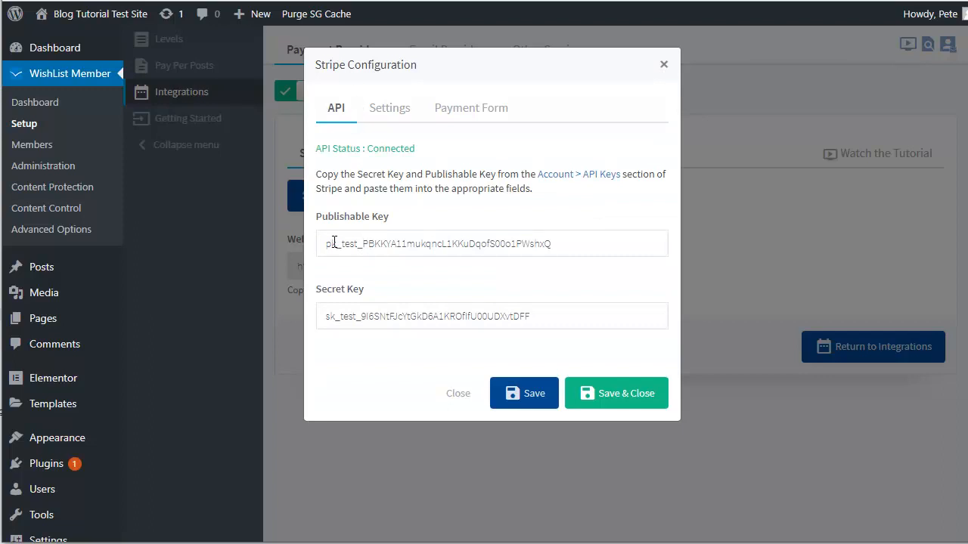
{"action": "left_click_drag", "start_coordinate": [325, 242], "coordinate": [577, 243]}
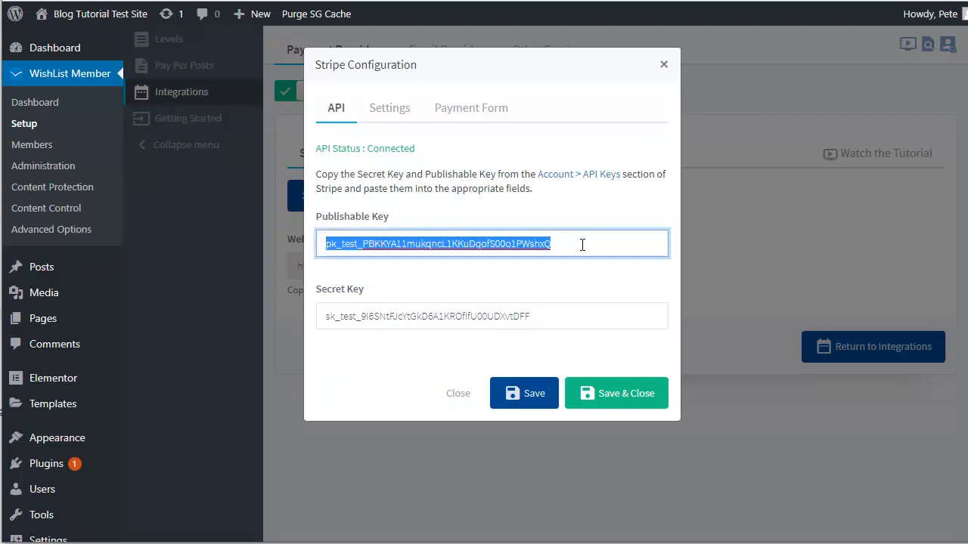
{"action": "key", "text": "ctrl+v"}
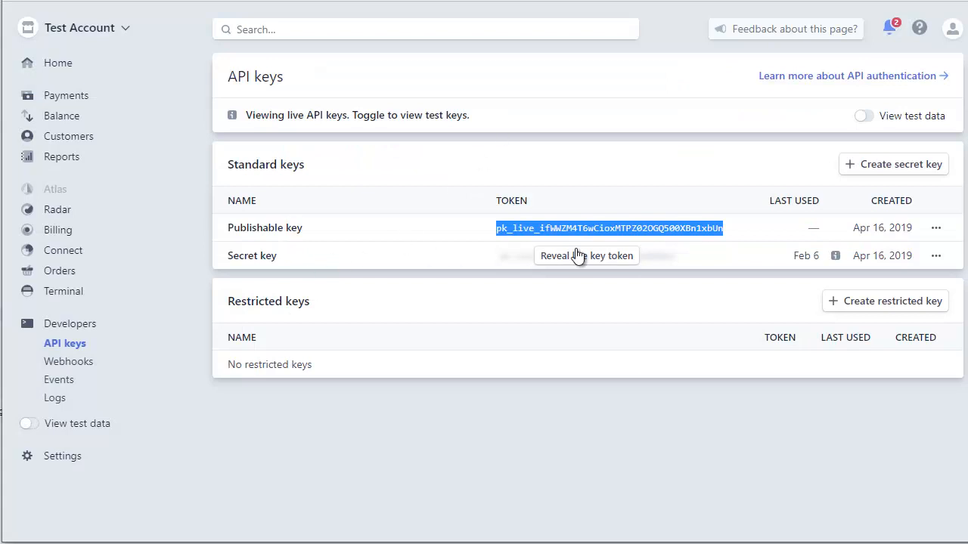
Step: Copy the live secret key over the sk_test value and save the Stripe configuration
{"action": "left_click", "coordinate": [570, 254]}
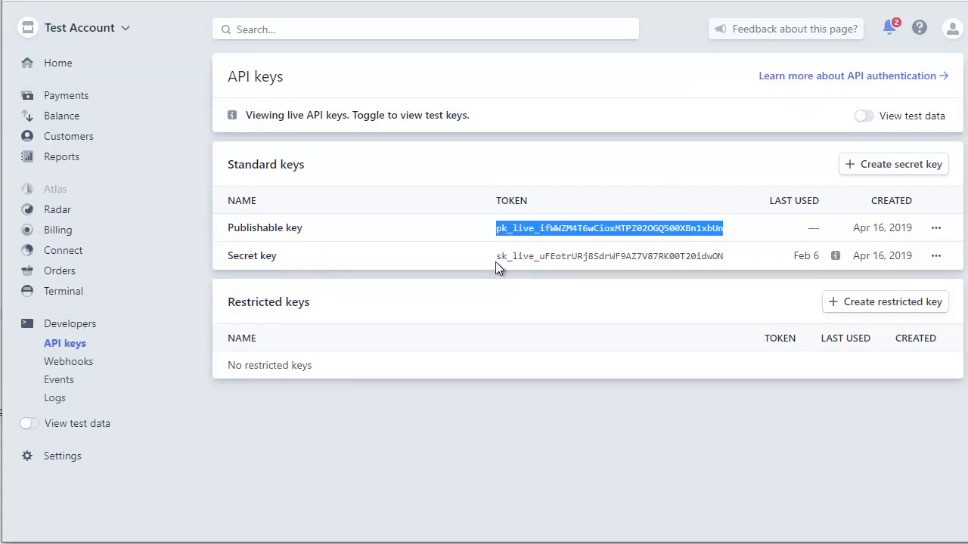
{"action": "left_click_drag", "start_coordinate": [496, 257], "coordinate": [733, 259]}
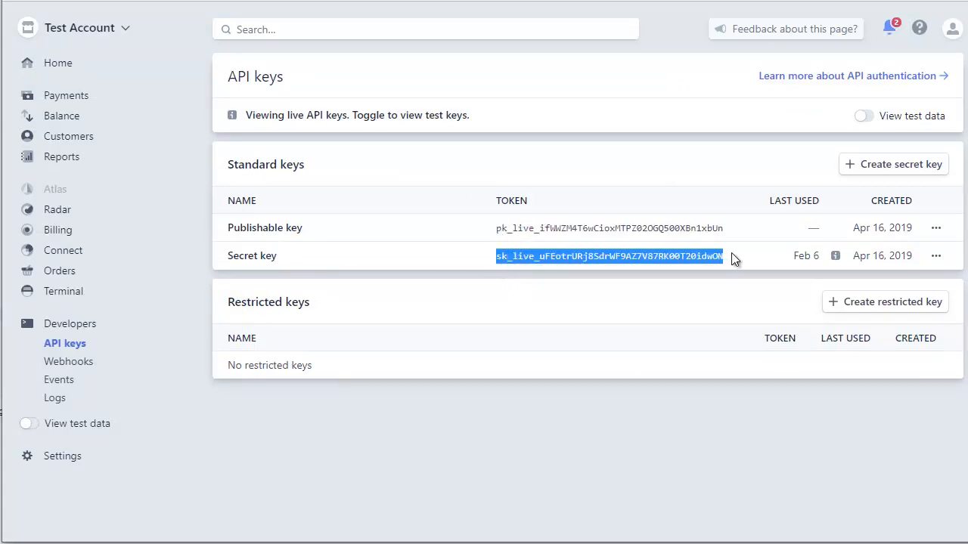
{"action": "right_click", "coordinate": [696, 254]}
{"action": "left_click", "coordinate": [729, 268]}
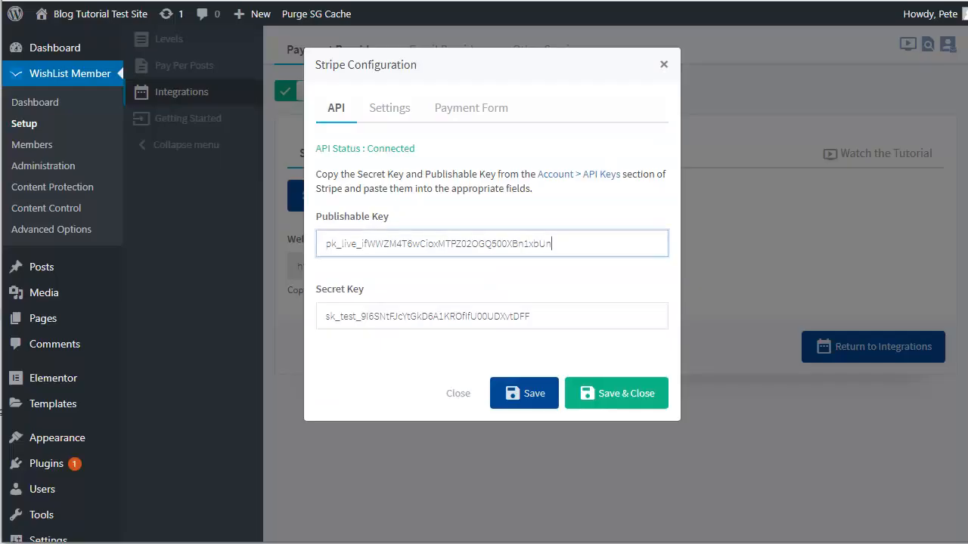
{"action": "left_click_drag", "start_coordinate": [327, 316], "coordinate": [542, 312]}
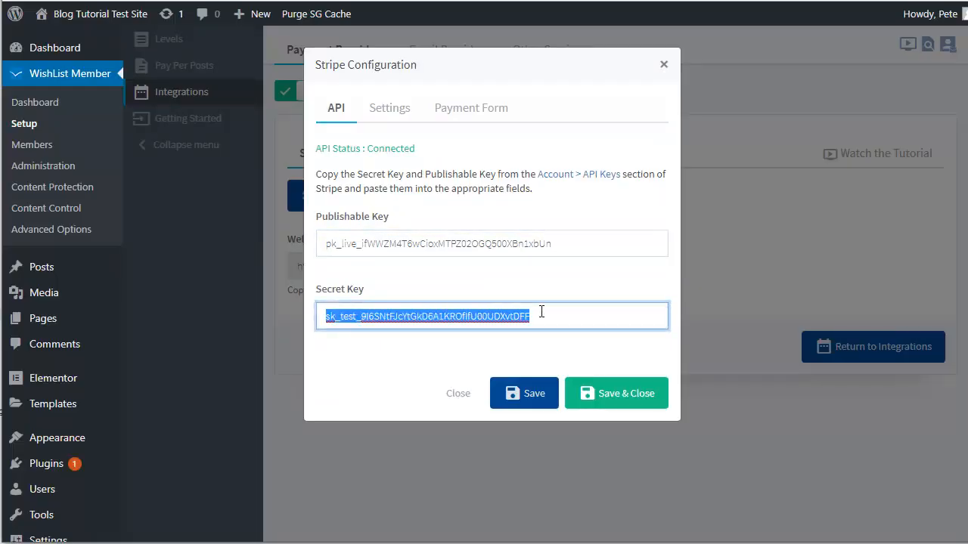
{"action": "key", "text": "ctrl+v"}
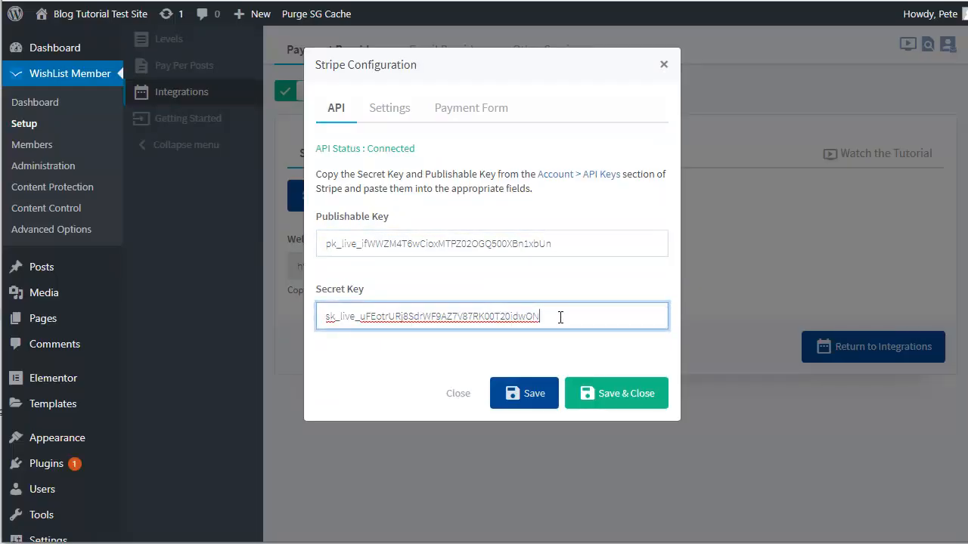
{"action": "left_click", "coordinate": [593, 394]}
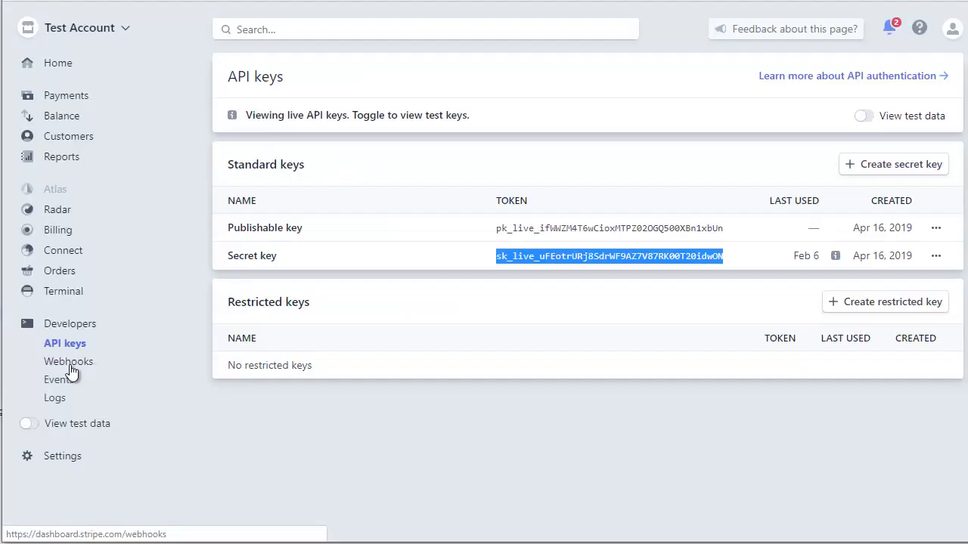
Step: Open Stripe's Webhooks page and copy WishList Member's Web Hook URL
{"action": "left_click", "coordinate": [68, 362]}
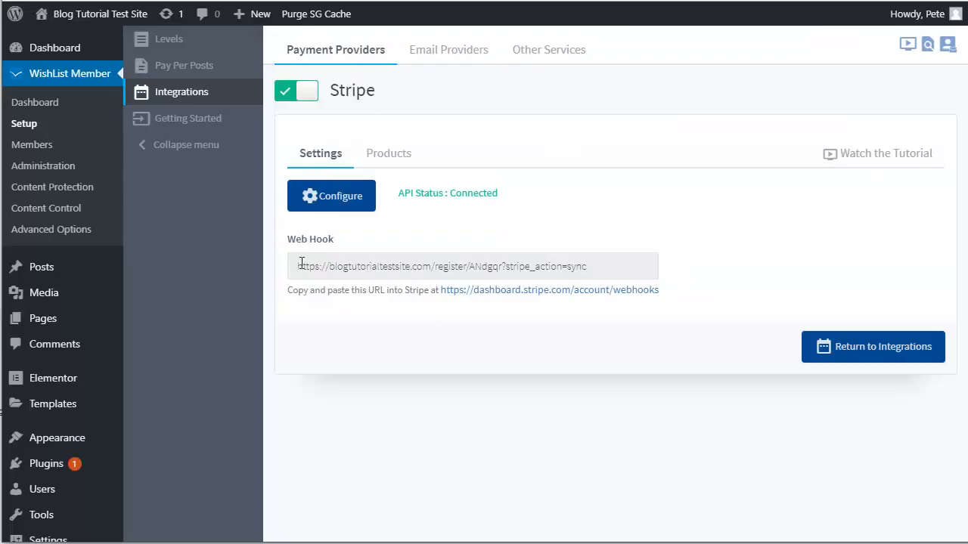
{"action": "left_click_drag", "start_coordinate": [298, 265], "coordinate": [594, 264]}
{"action": "right_click", "coordinate": [593, 263]}
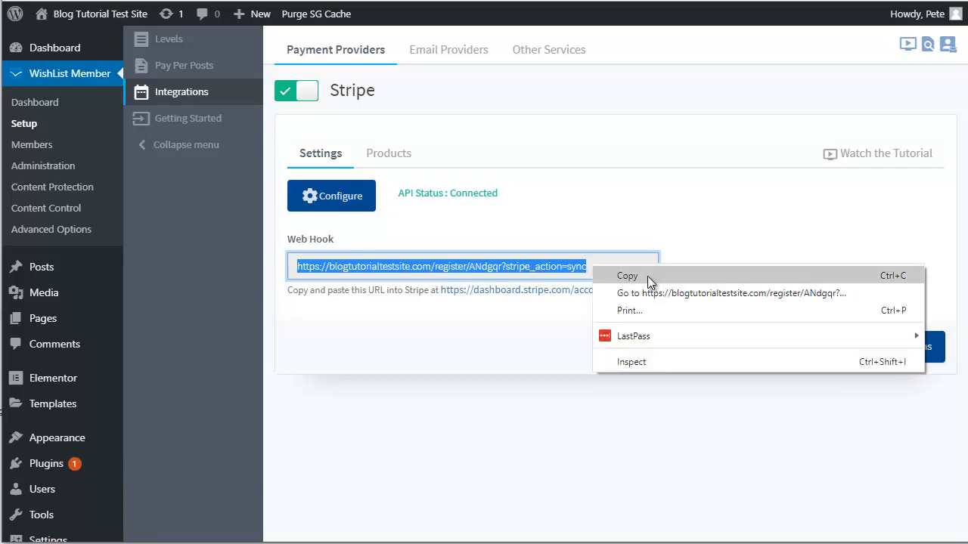
{"action": "left_click", "coordinate": [647, 276]}
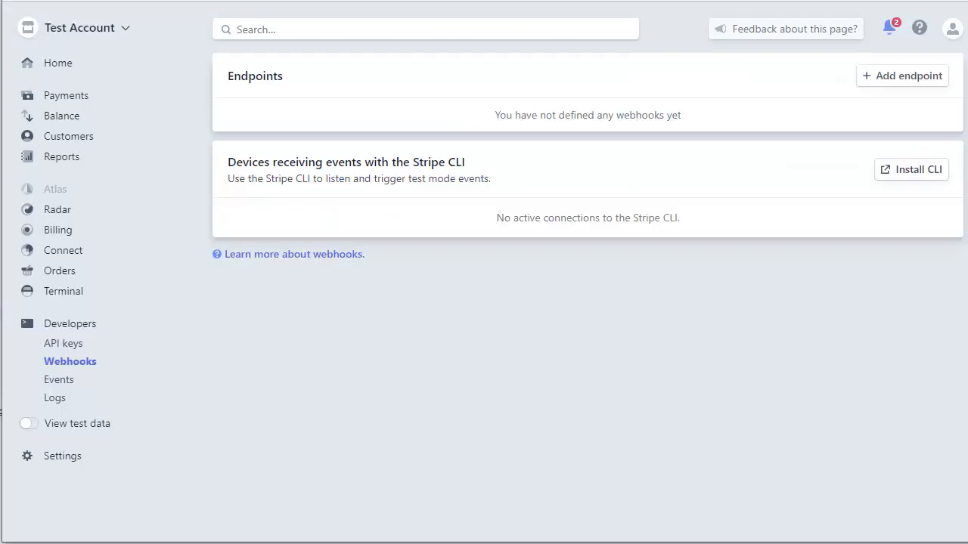
Step: Add a live webhook endpoint for the copied URL, API version 2019-12-03, receiving all events
{"action": "left_click", "coordinate": [887, 78]}
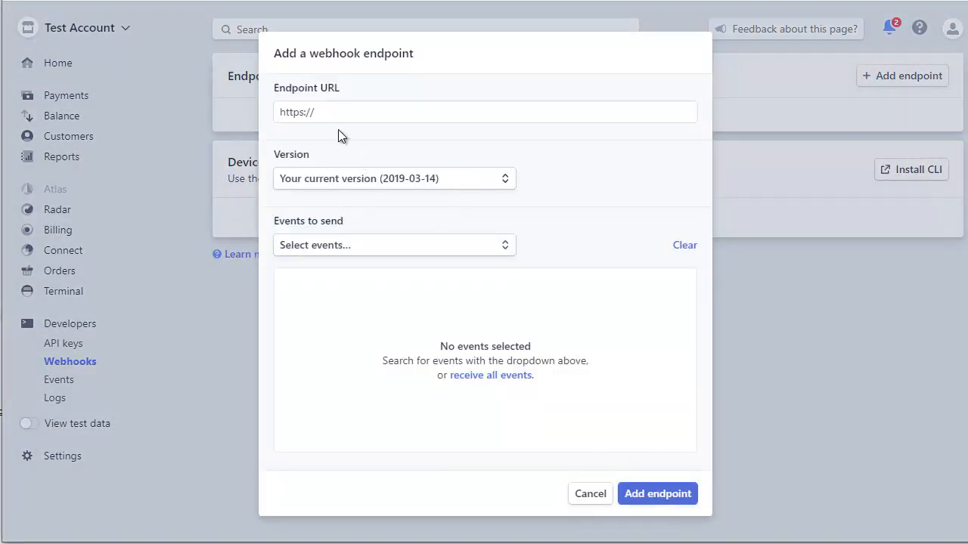
{"action": "left_click_drag", "start_coordinate": [277, 107], "coordinate": [387, 122]}
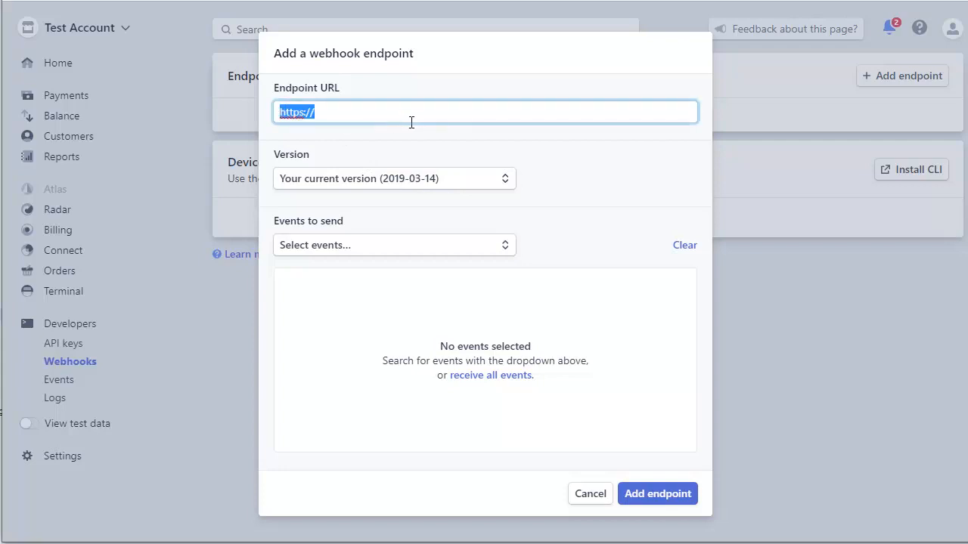
{"action": "key", "text": "ctrl+v"}
{"action": "left_click", "coordinate": [458, 179]}
{"action": "left_click", "coordinate": [425, 212]}
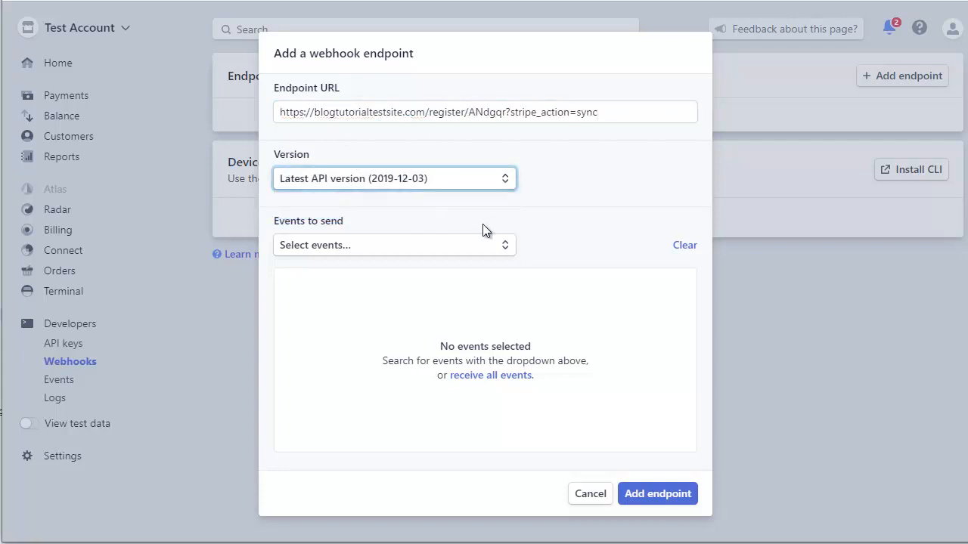
{"action": "left_click", "coordinate": [493, 376]}
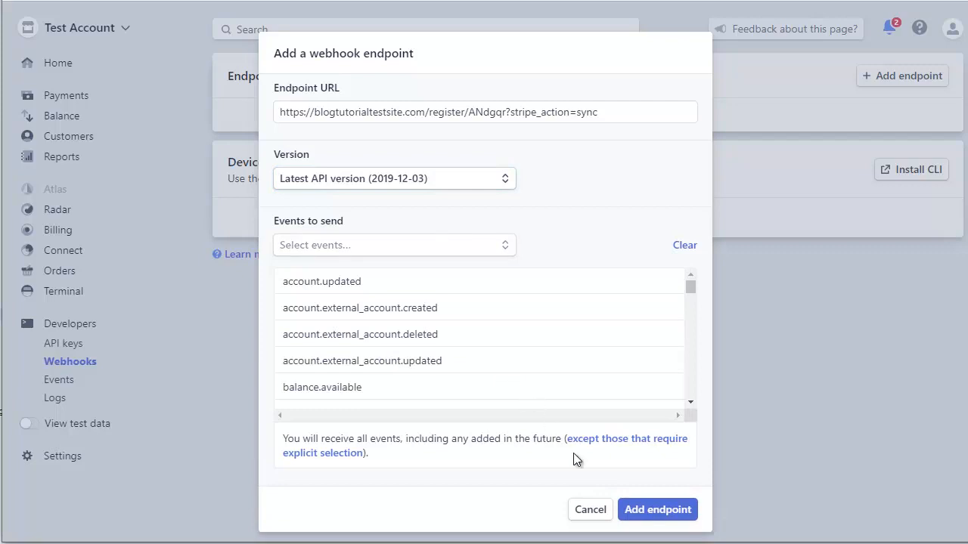
{"action": "left_click", "coordinate": [658, 510]}
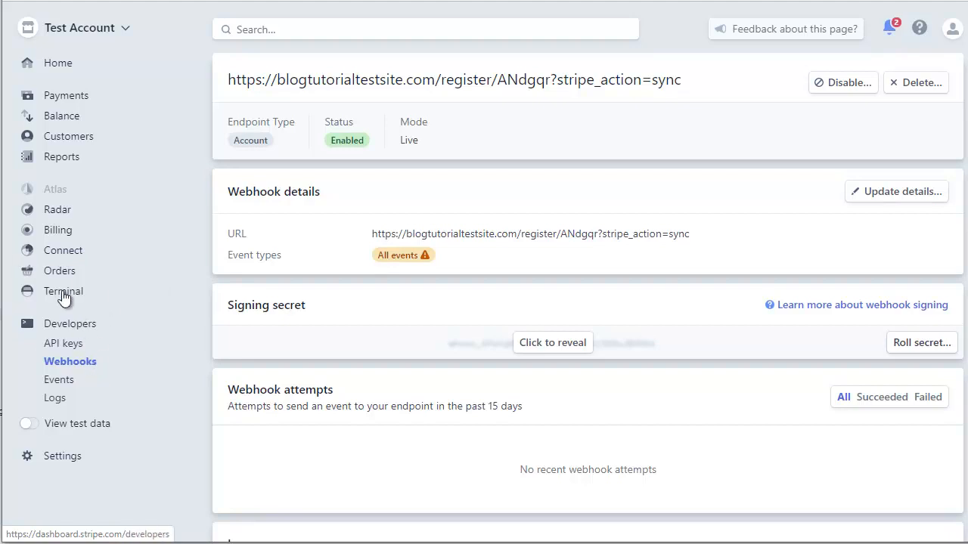
{"action": "left_click", "coordinate": [31, 428]}
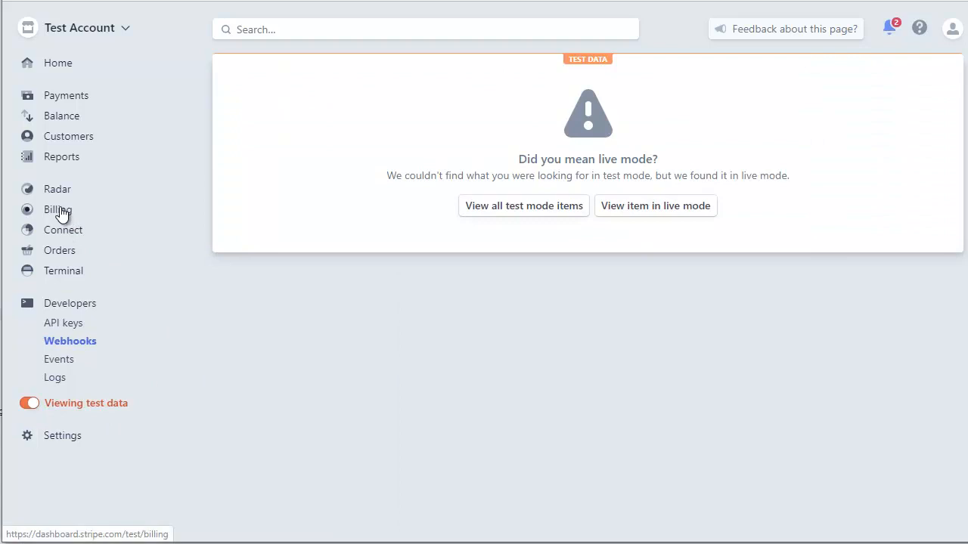
Step: Copy the BTTS Beginners Course test product to live mode, then return to live data
{"action": "left_click", "coordinate": [60, 214]}
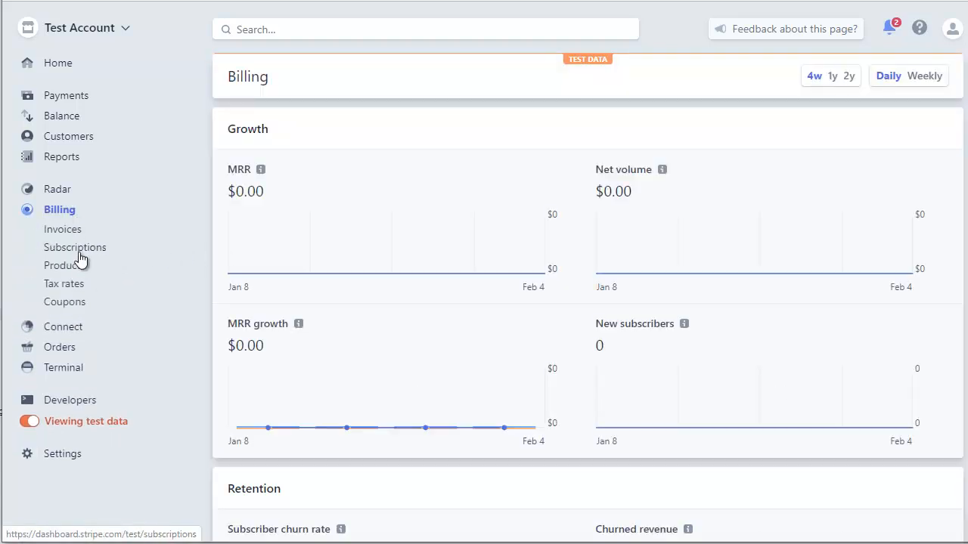
{"action": "left_click", "coordinate": [77, 248]}
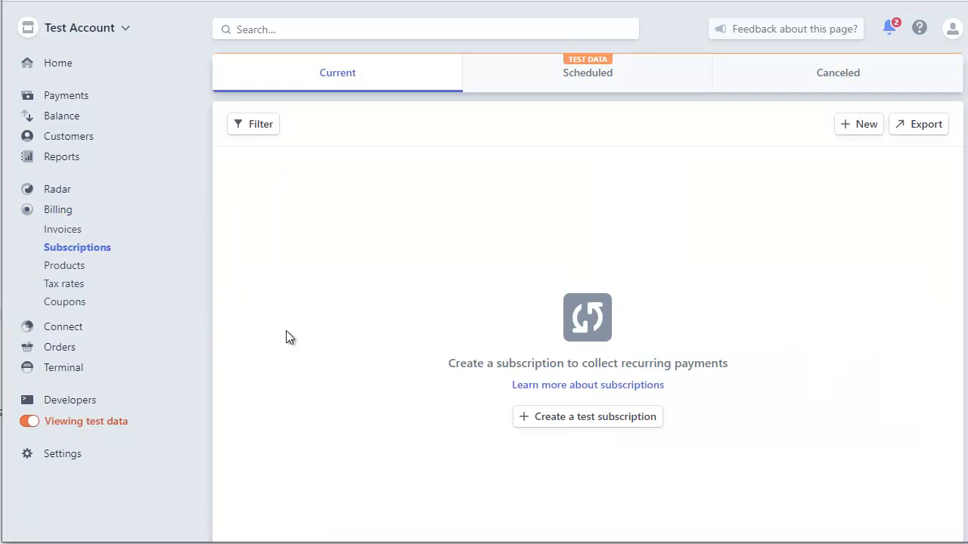
{"action": "left_click", "coordinate": [69, 269]}
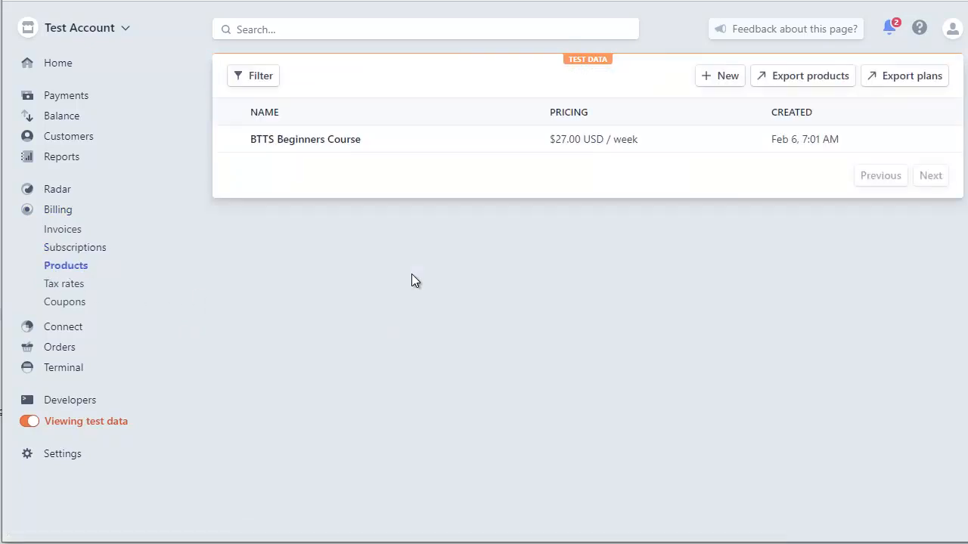
{"action": "left_click", "coordinate": [233, 140]}
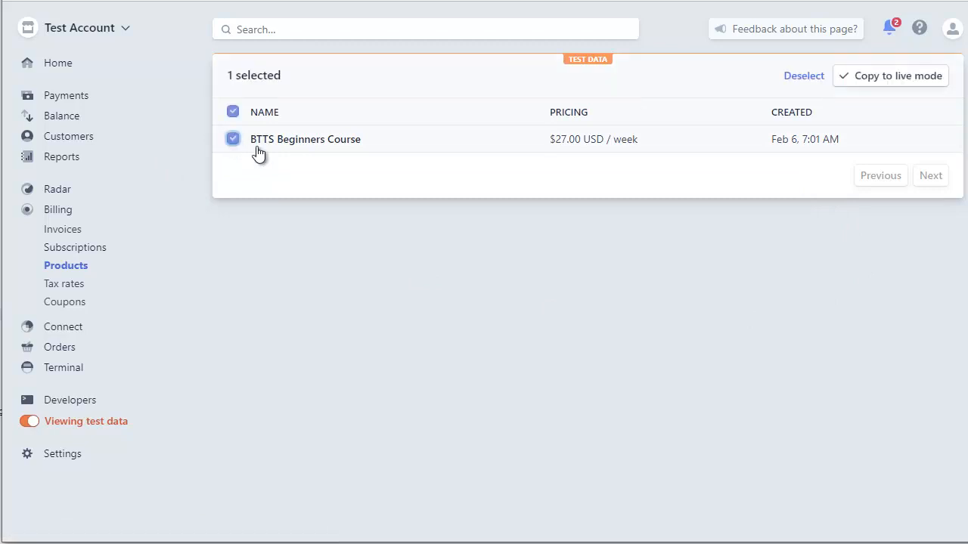
{"action": "left_click", "coordinate": [868, 79]}
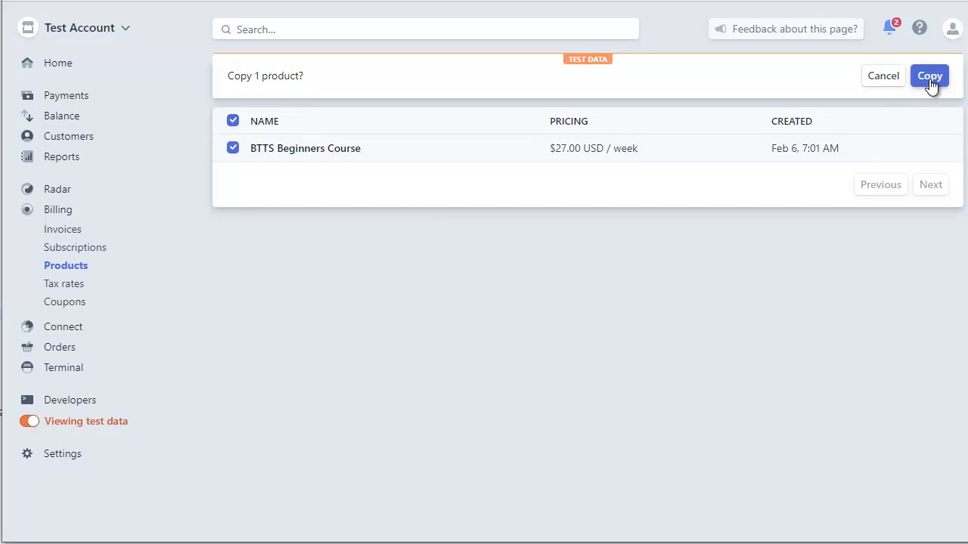
{"action": "left_click", "coordinate": [930, 79]}
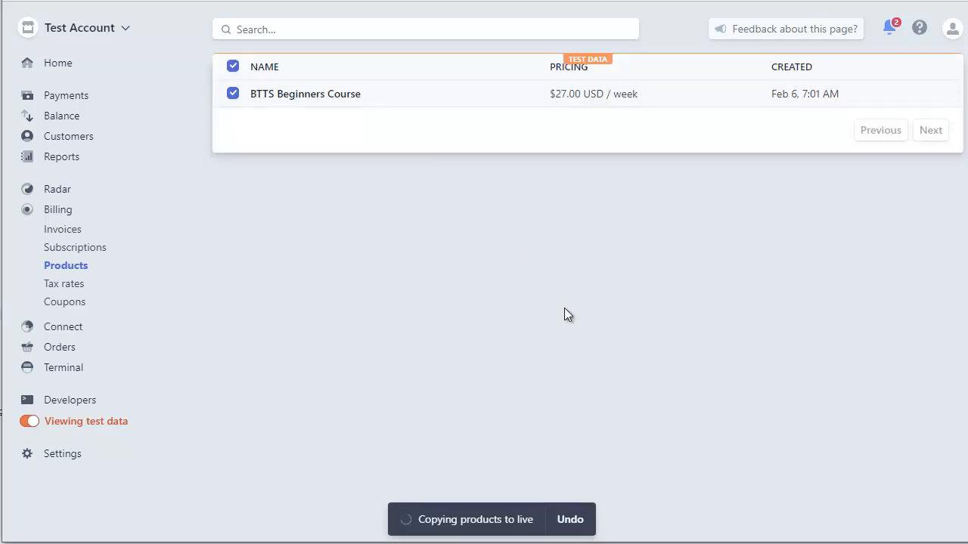
{"action": "left_click", "coordinate": [32, 422]}
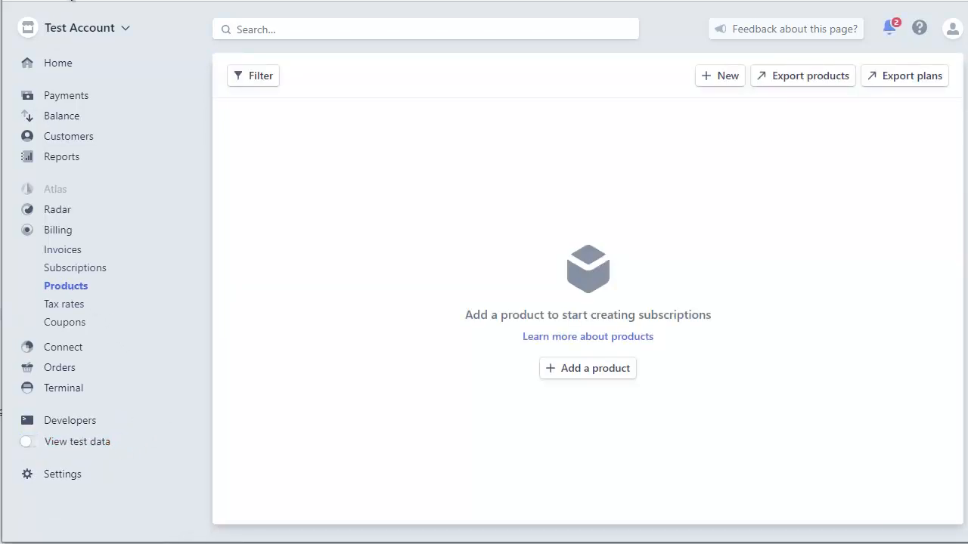
Step: Reload live Products and open BTTS Beginners Course's $27 P/W weekly plan with 7-day trial
{"action": "left_click", "coordinate": [67, 1]}
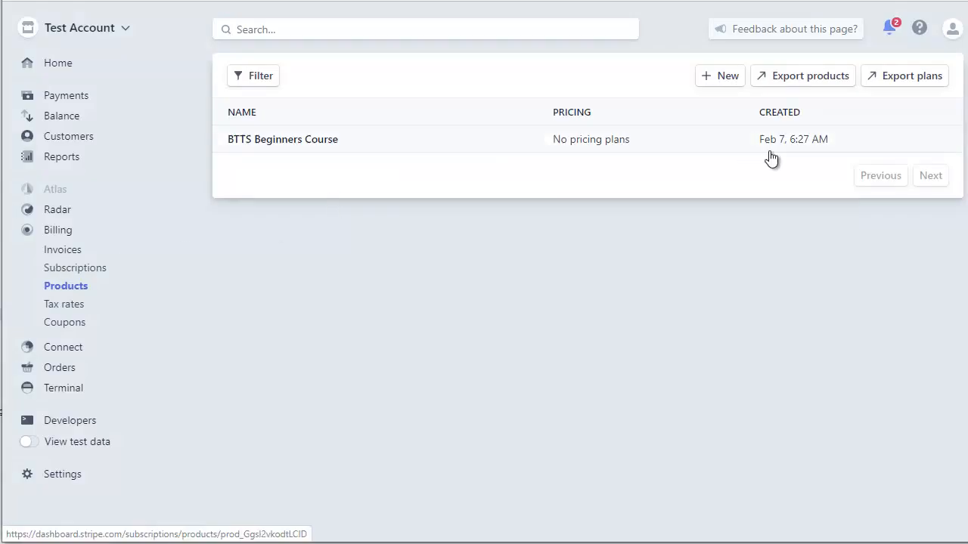
{"action": "left_click", "coordinate": [318, 144]}
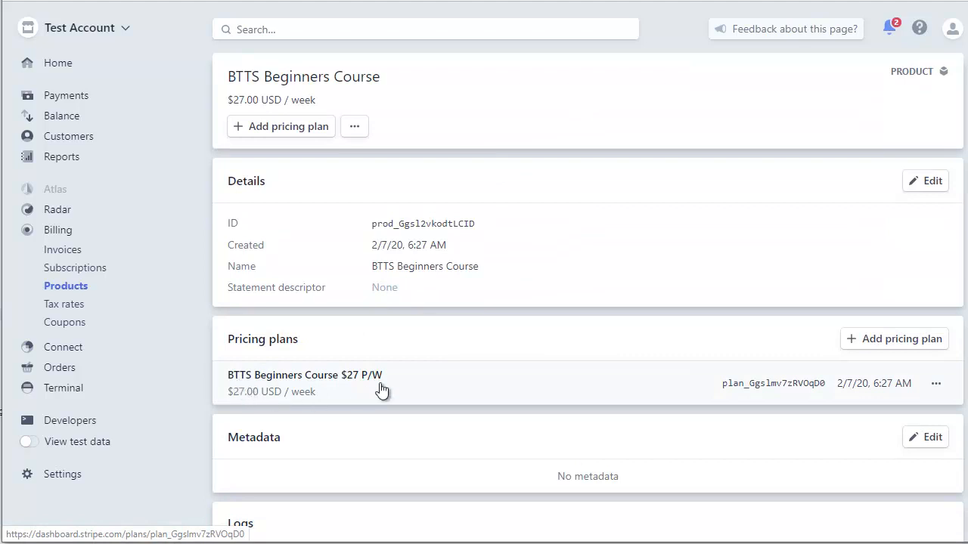
{"action": "left_click", "coordinate": [477, 372]}
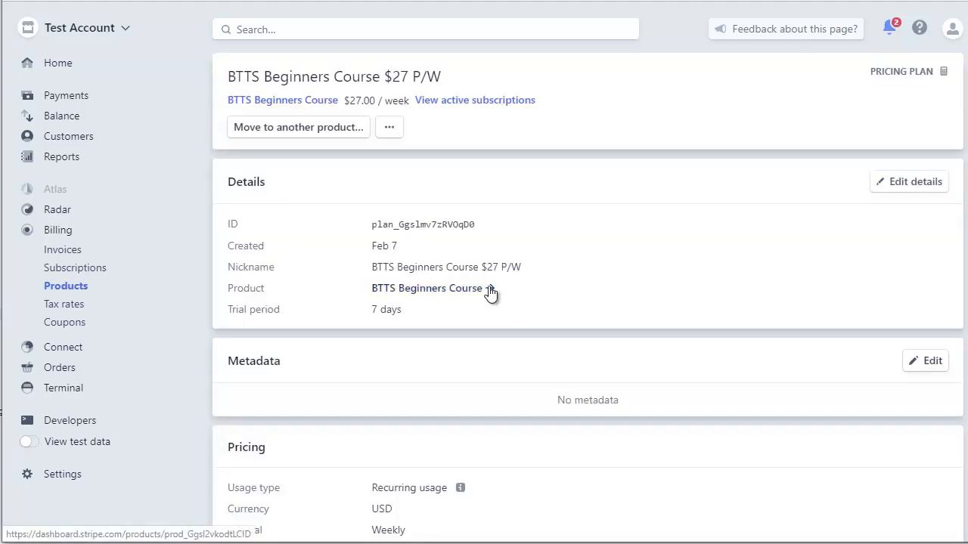
{"action": "scroll", "coordinate": [490, 277], "scroll_direction": "down", "scroll_amount": 1}
{"action": "scroll", "coordinate": [490, 278], "scroll_direction": "up", "scroll_amount": 1}
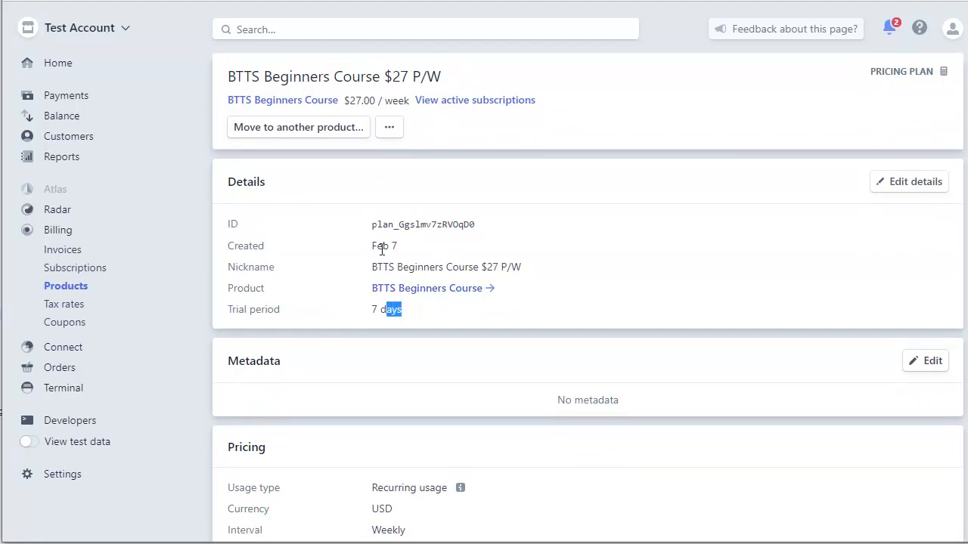
{"action": "left_click_drag", "start_coordinate": [394, 259], "coordinate": [582, 270]}
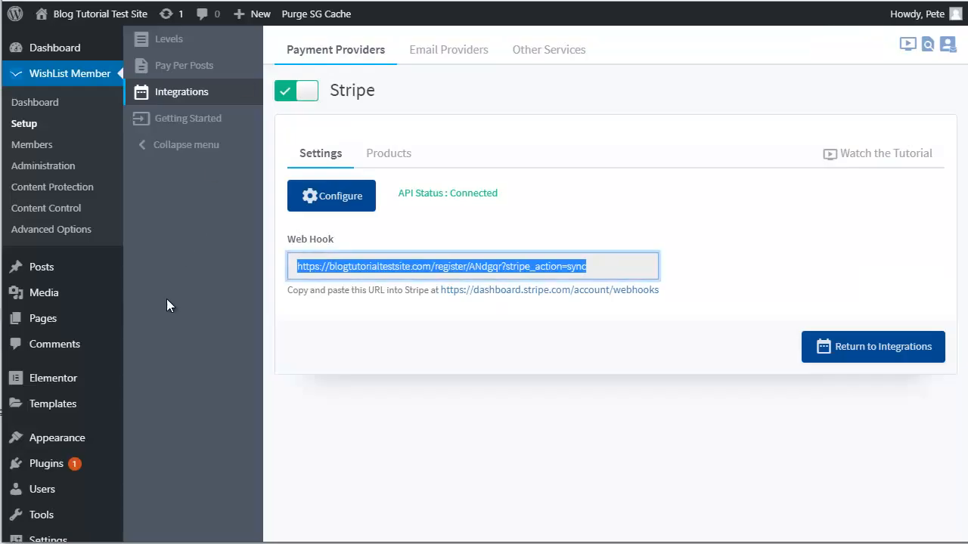
{"action": "left_click", "coordinate": [168, 299]}
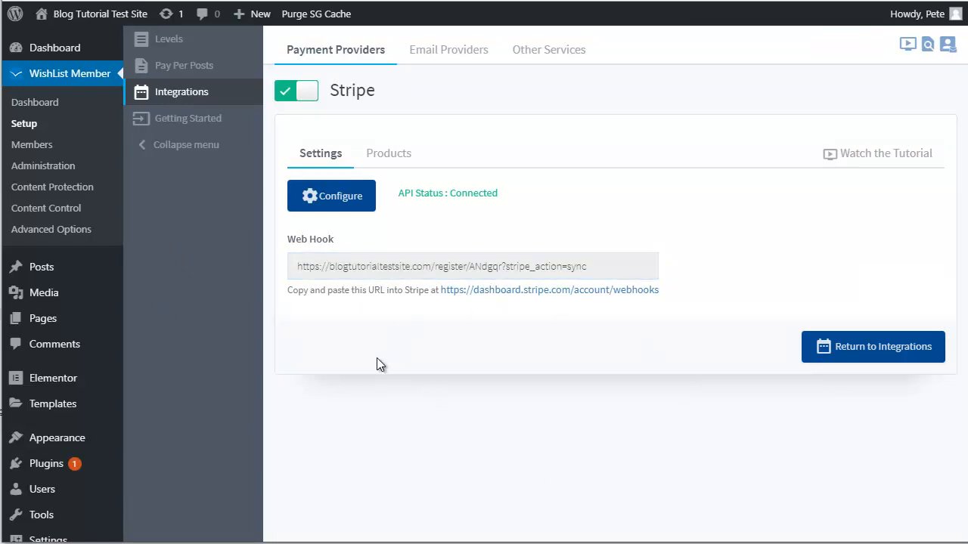